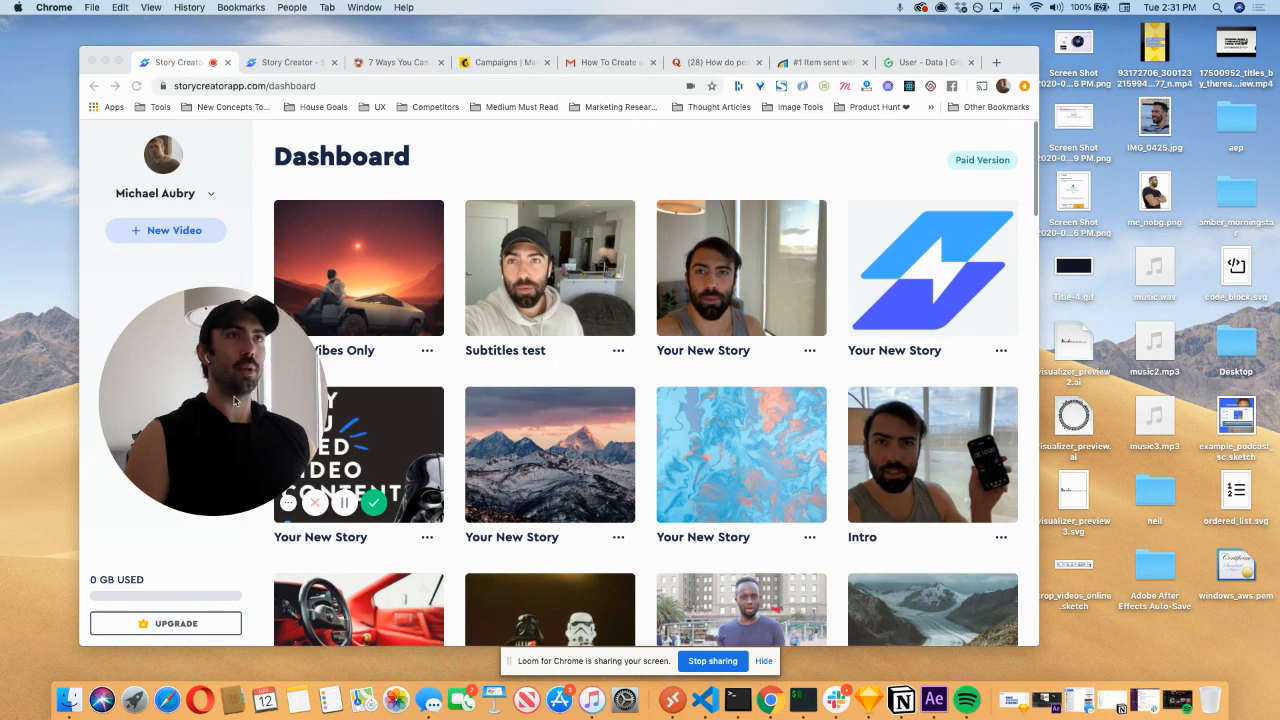
- Create a new blank video project at 1080 x 1080
left_click(216, 381)
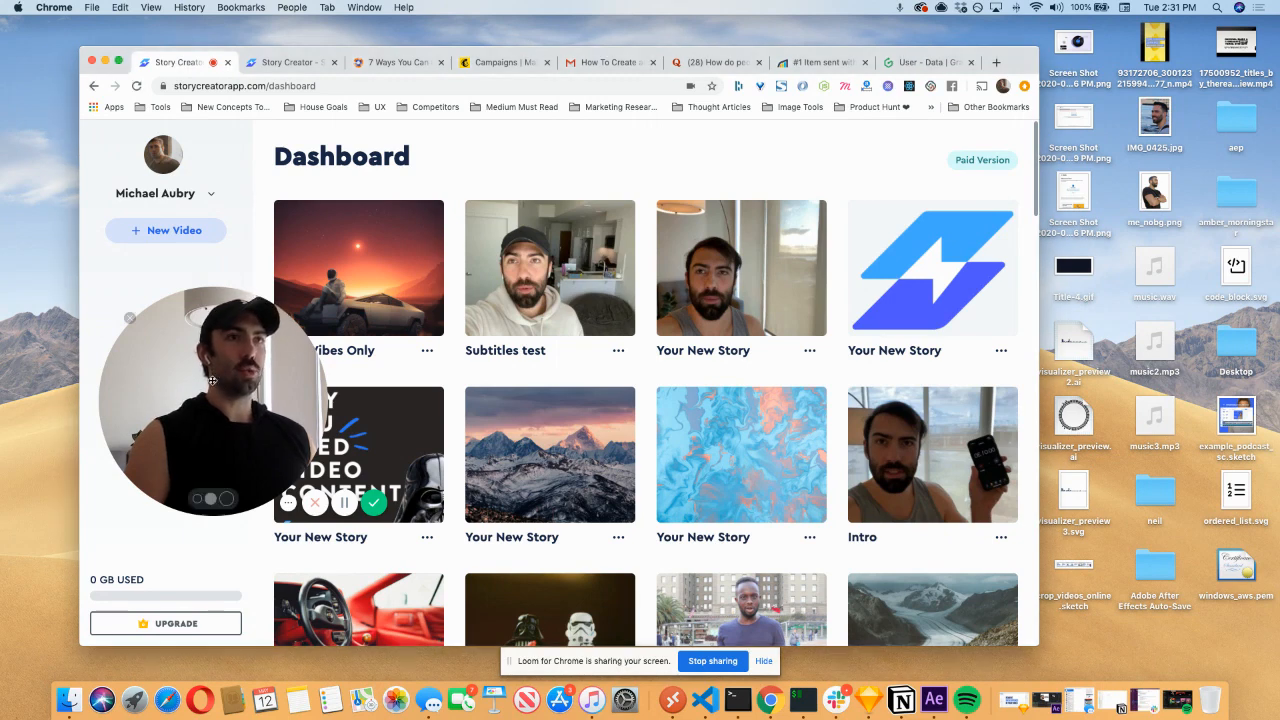
left_click_drag(216, 375, 886, 215)
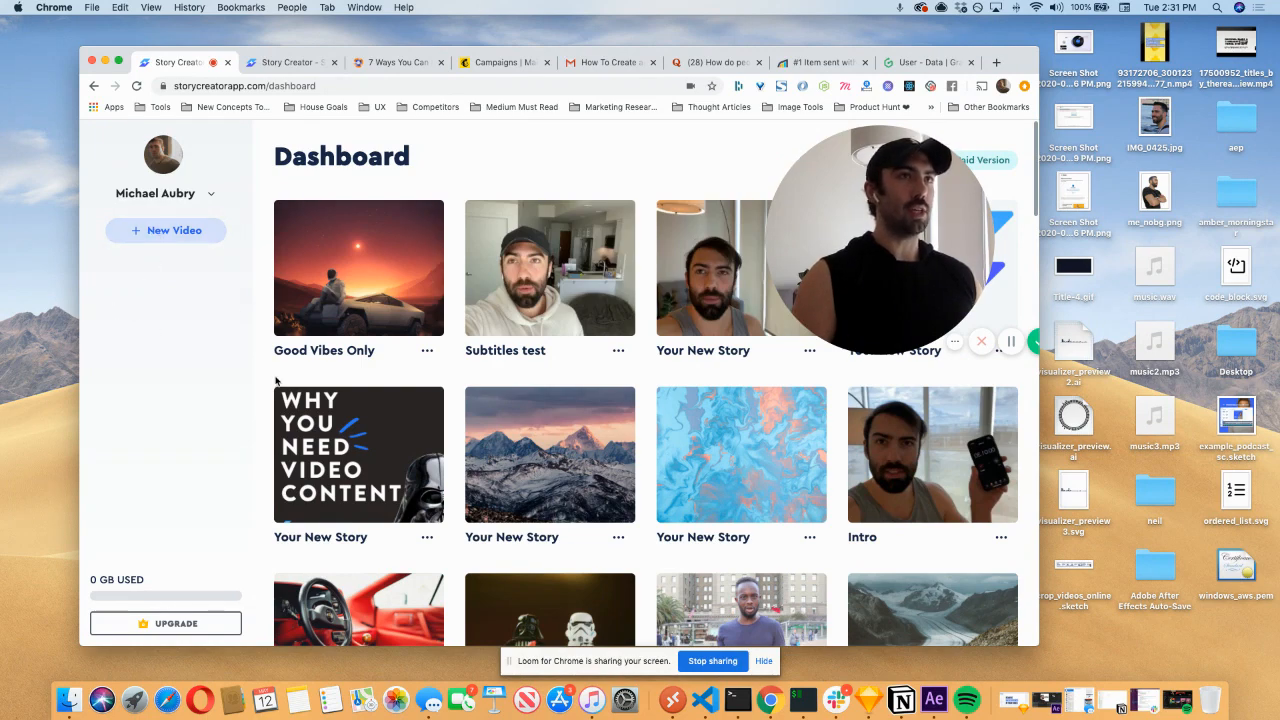
left_click(162, 232)
scroll(514, 300, "down", 10)
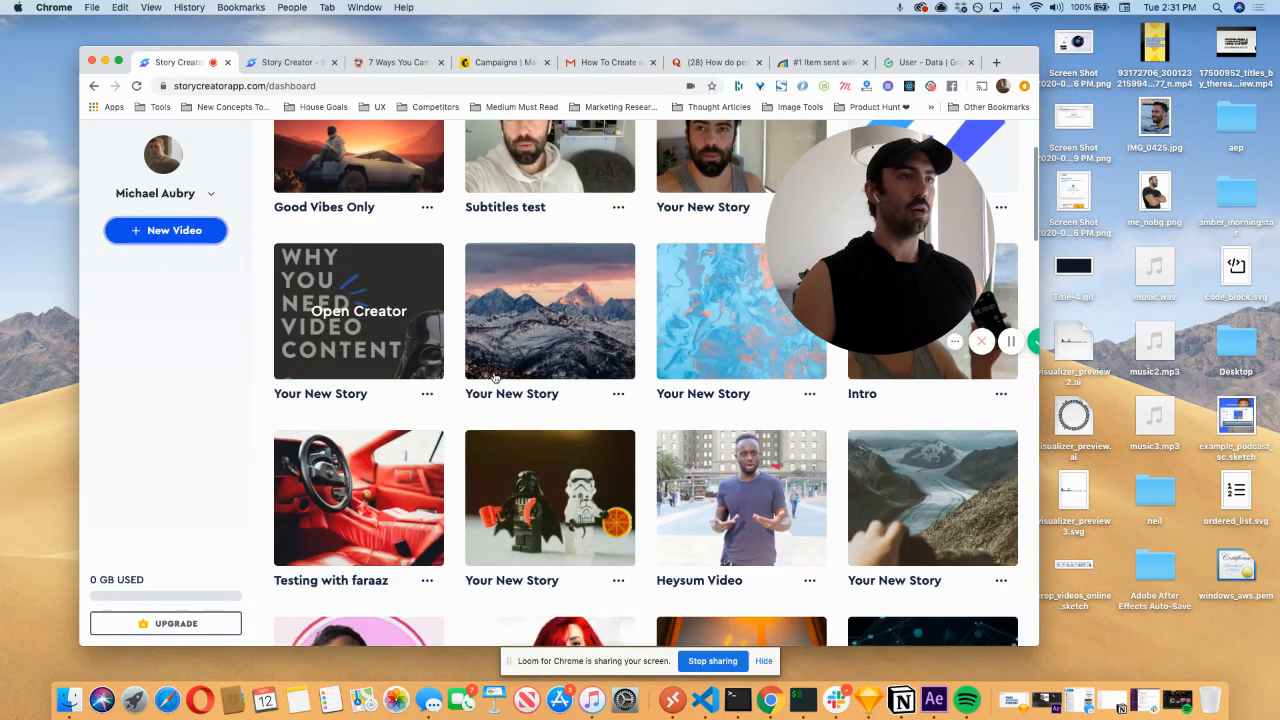
left_click(724, 484)
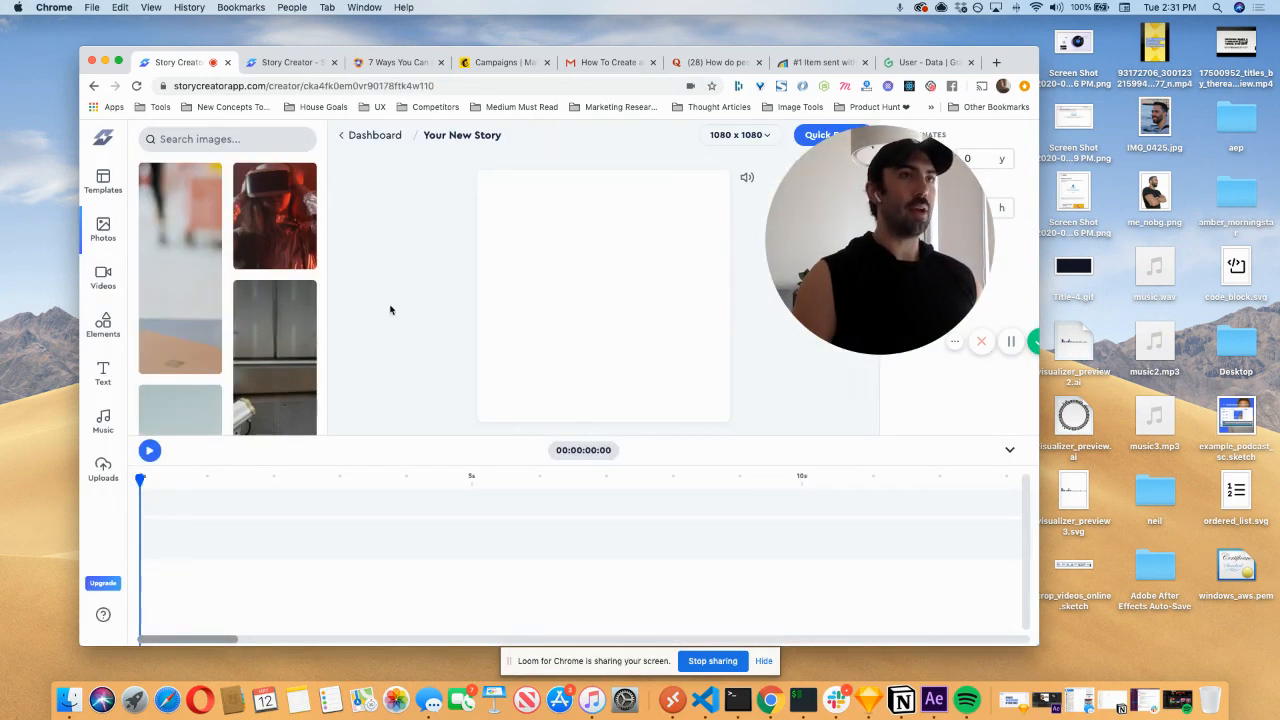
- Apply the blue-green gradient "YOUR EPISODE TITLE" template and preview its intro animation at about 00:00:01:15
left_click(106, 185)
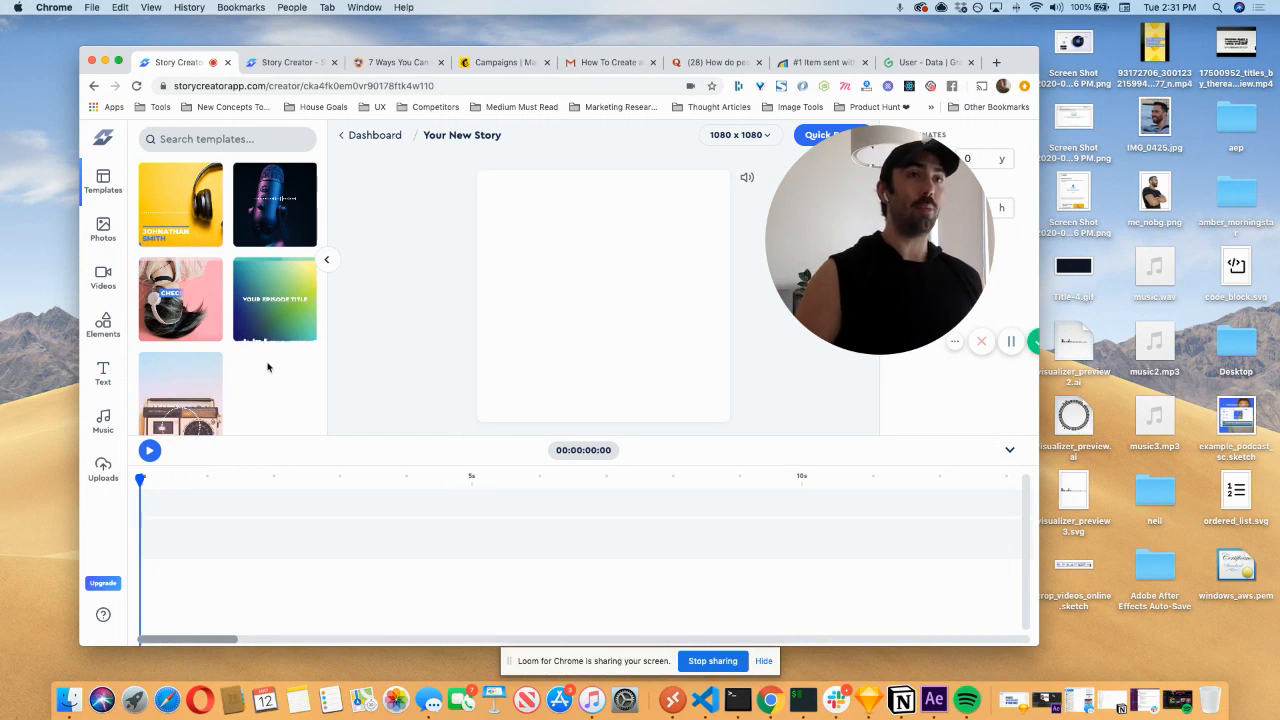
left_click(279, 305)
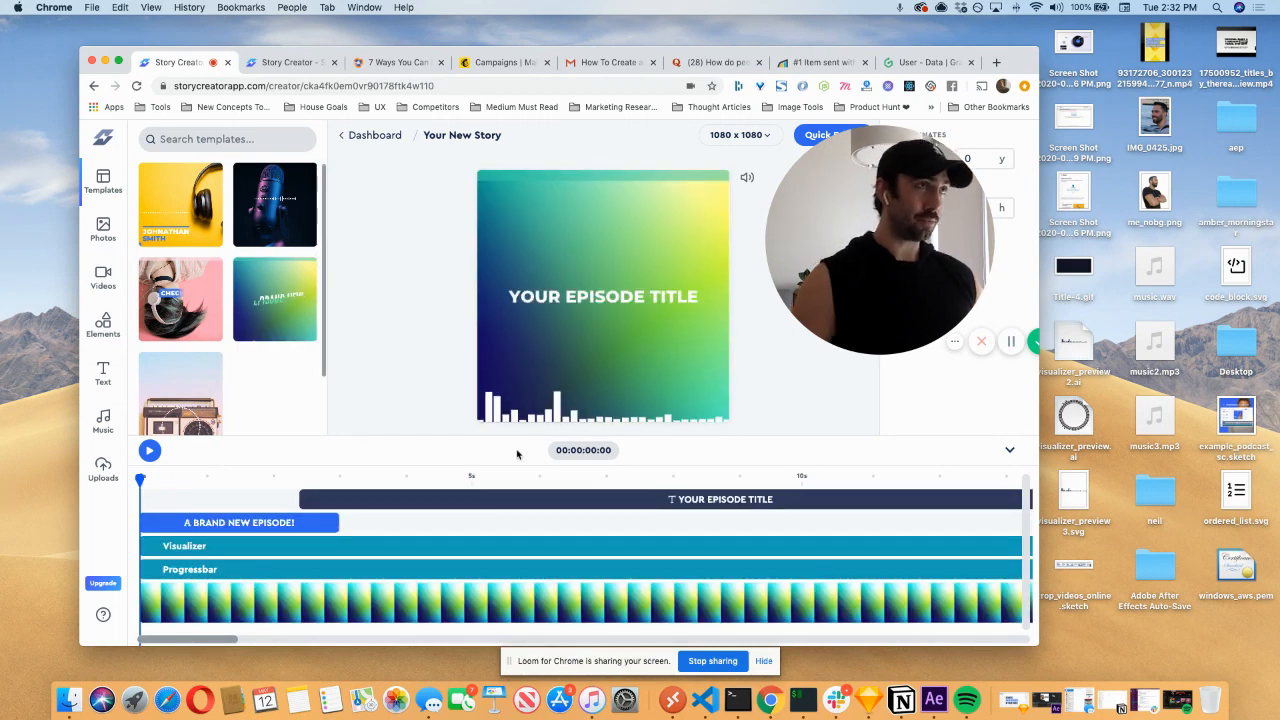
scroll(593, 530, "right", 3)
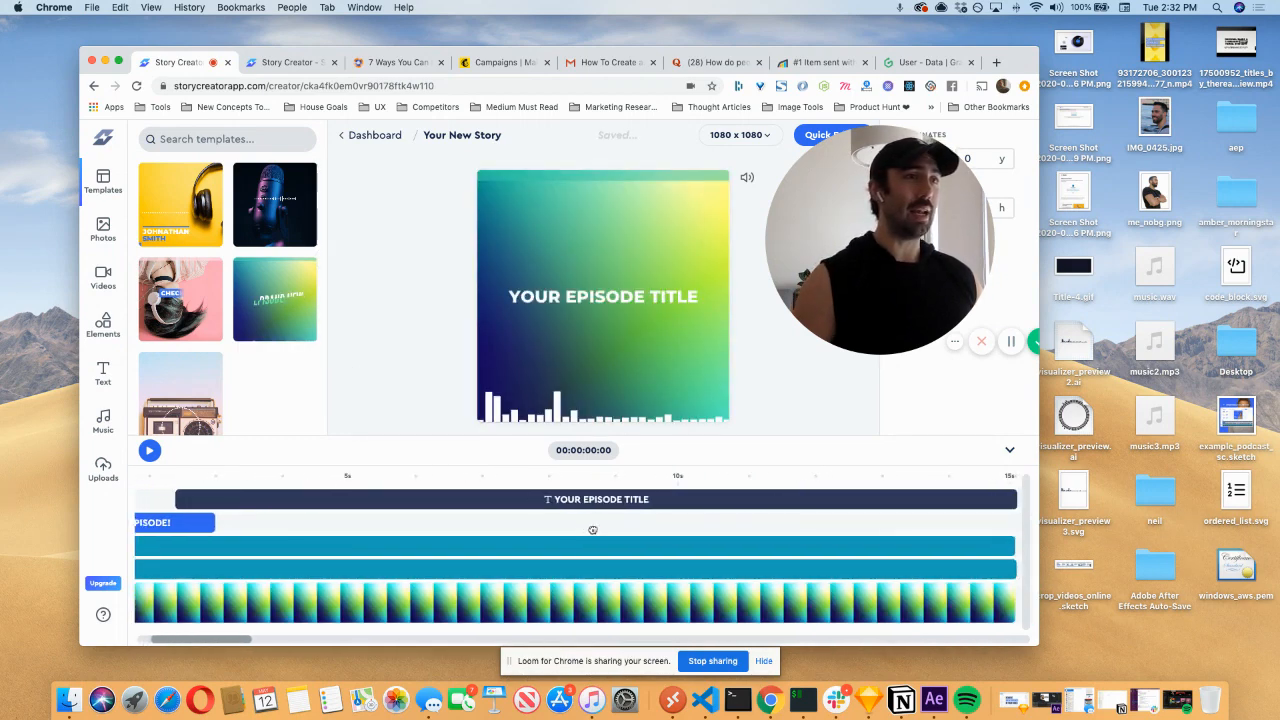
scroll(593, 530, "left", 3)
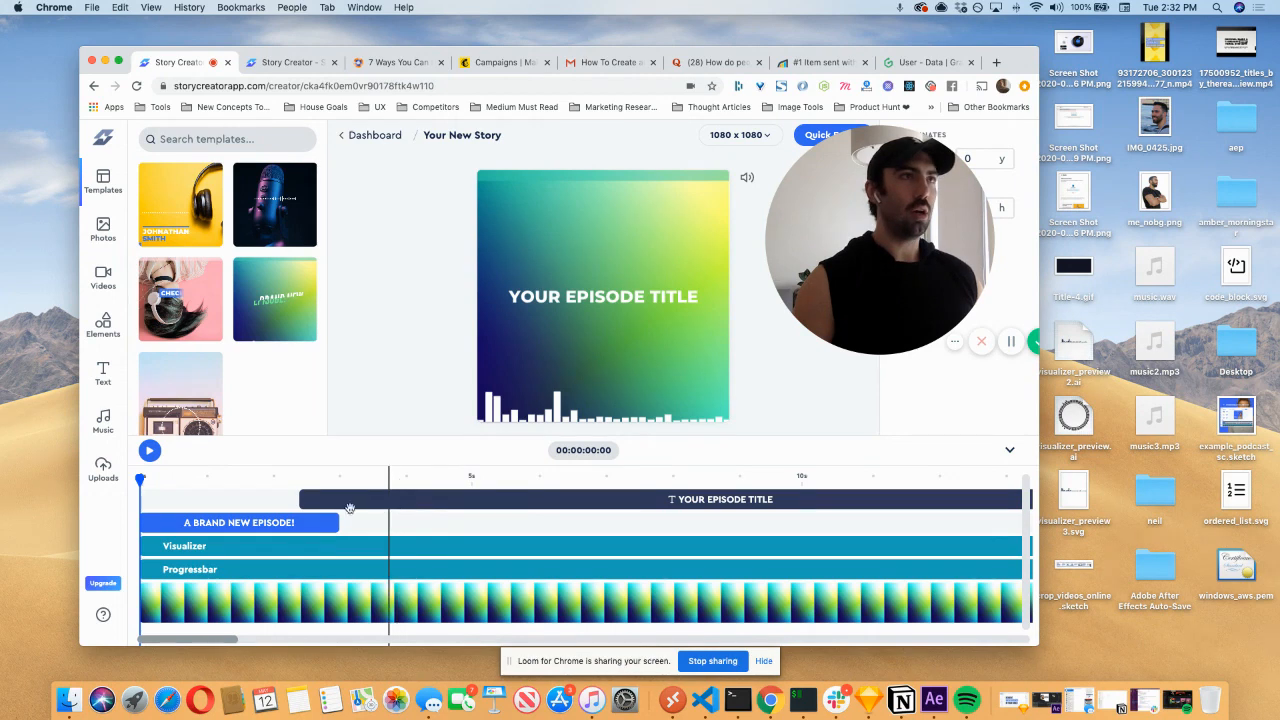
left_click(146, 479)
left_click_drag(146, 479, 216, 496)
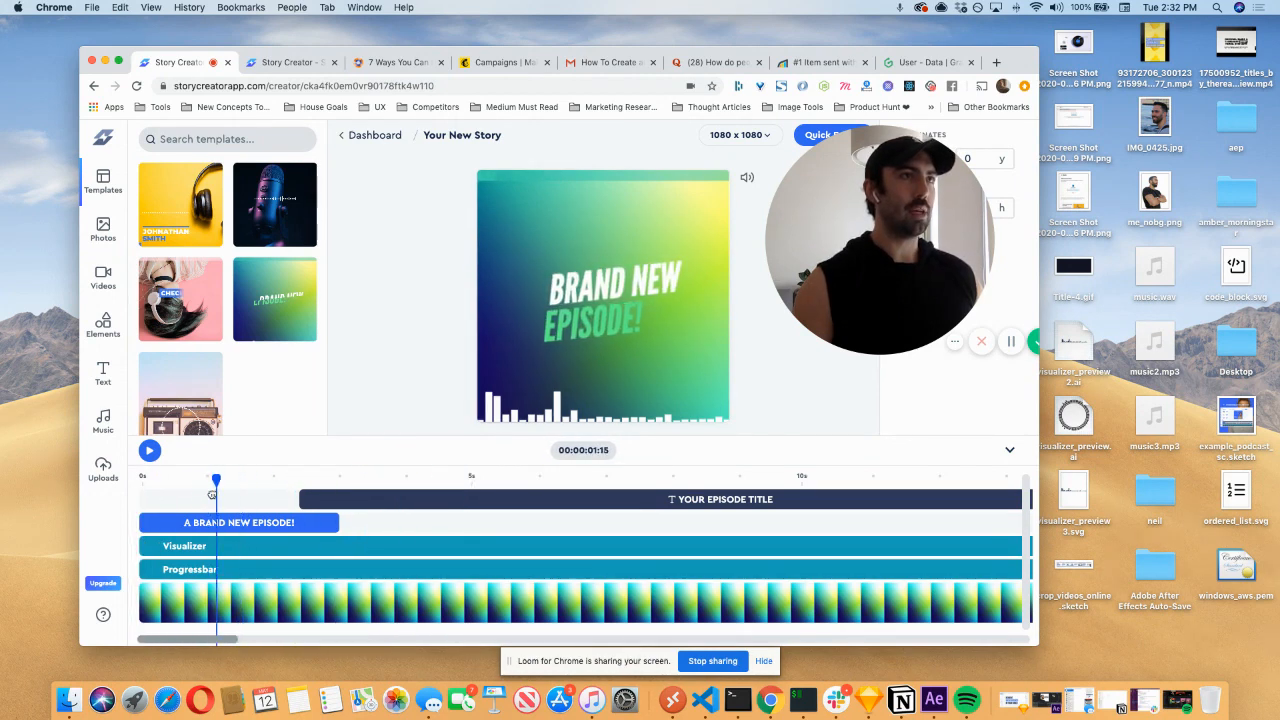
mouse_move(886, 260)
left_mouse_down()
mouse_move(661, 305)
mouse_move(837, 283)
mouse_move(884, 253)
left_mouse_up()
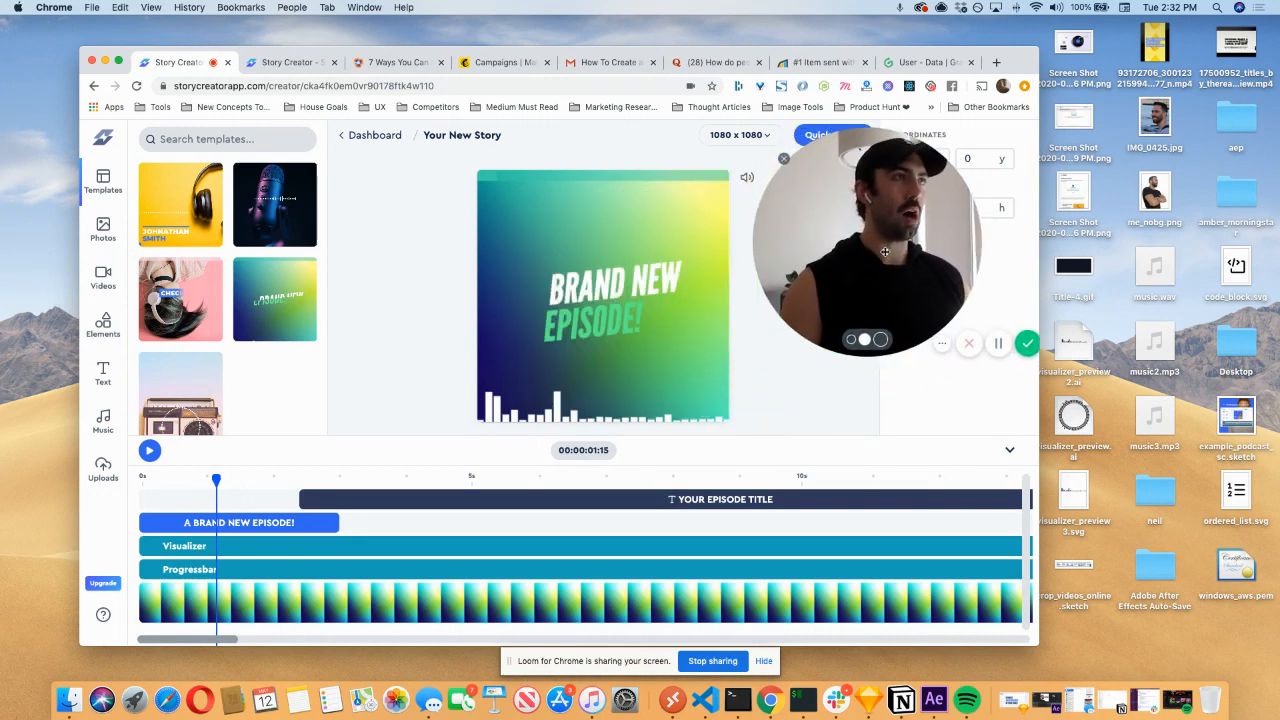
- Add the first uploaded audio file, "Trimmed_episo...", to the project without trimming it
left_click(100, 467)
left_click(285, 173)
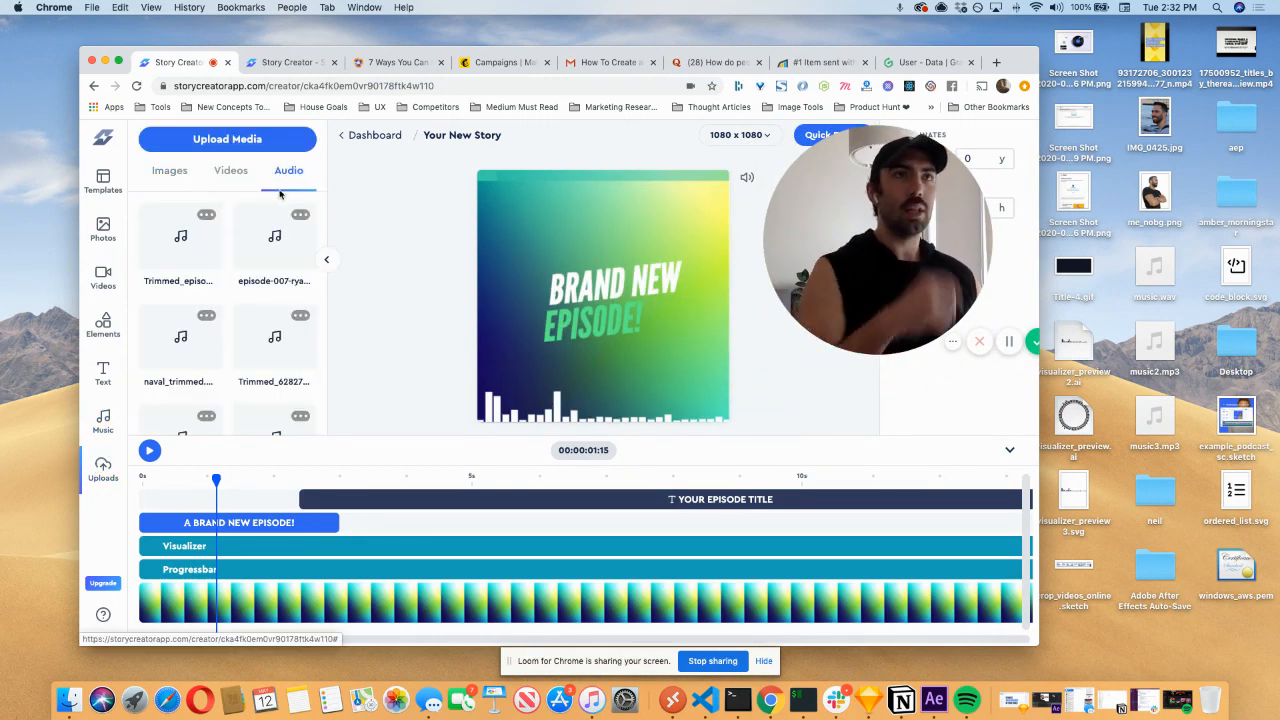
left_click(190, 250)
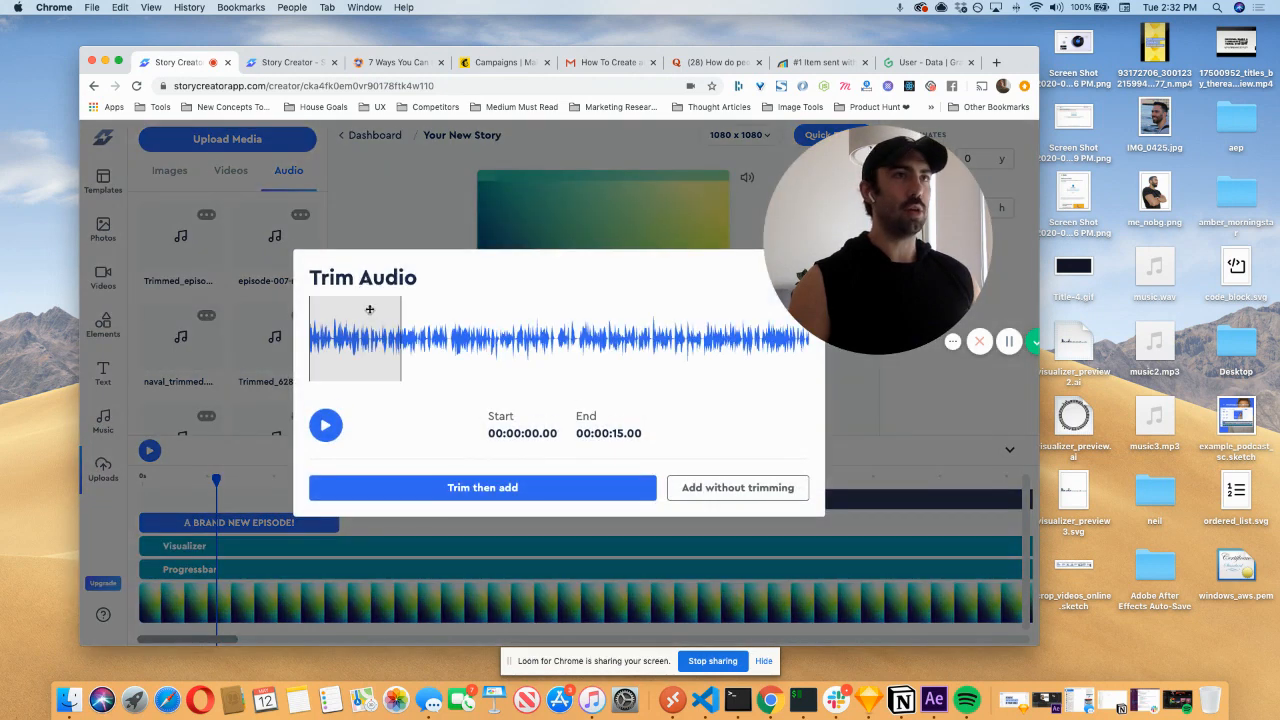
left_click_drag(353, 338, 334, 308)
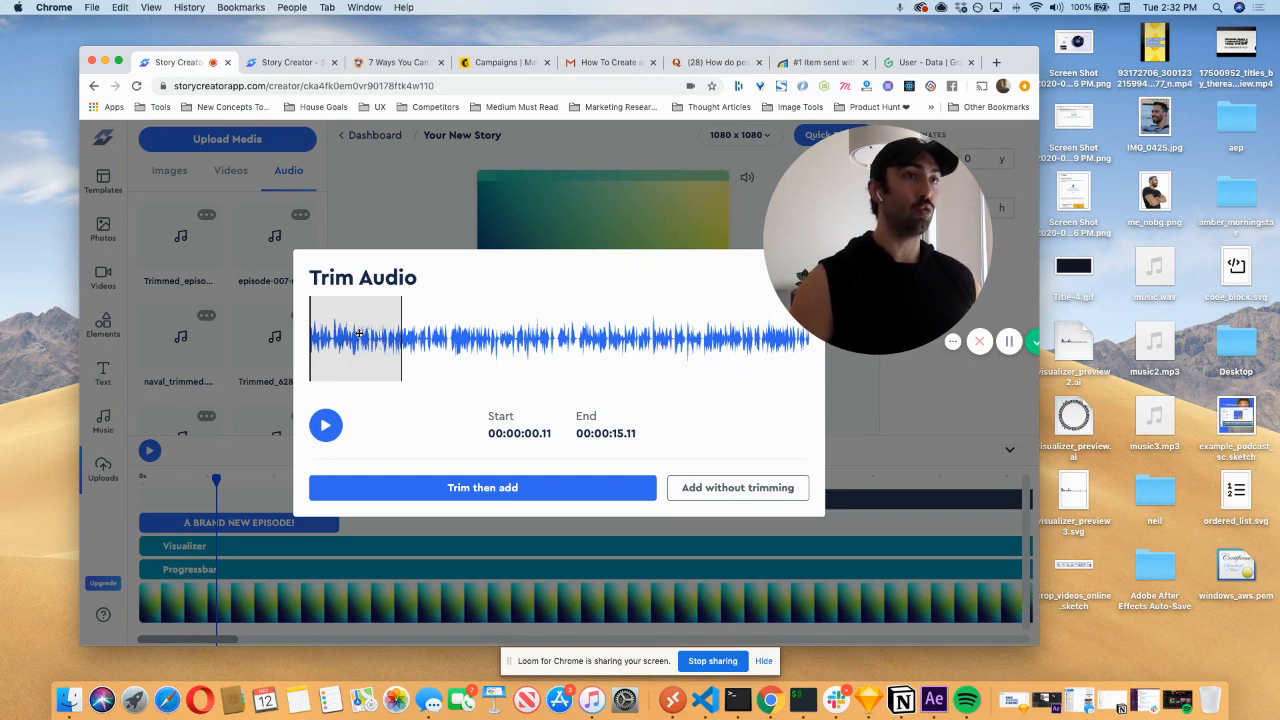
left_click_drag(359, 333, 479, 342)
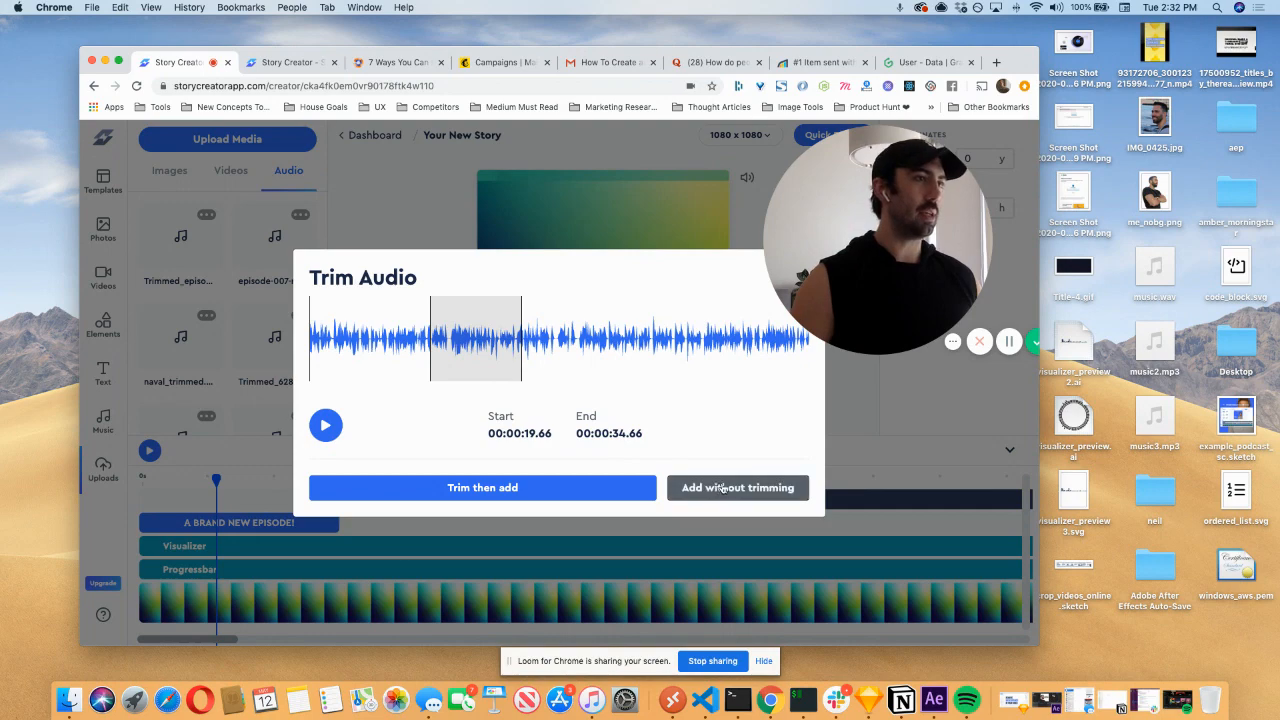
left_click(722, 488)
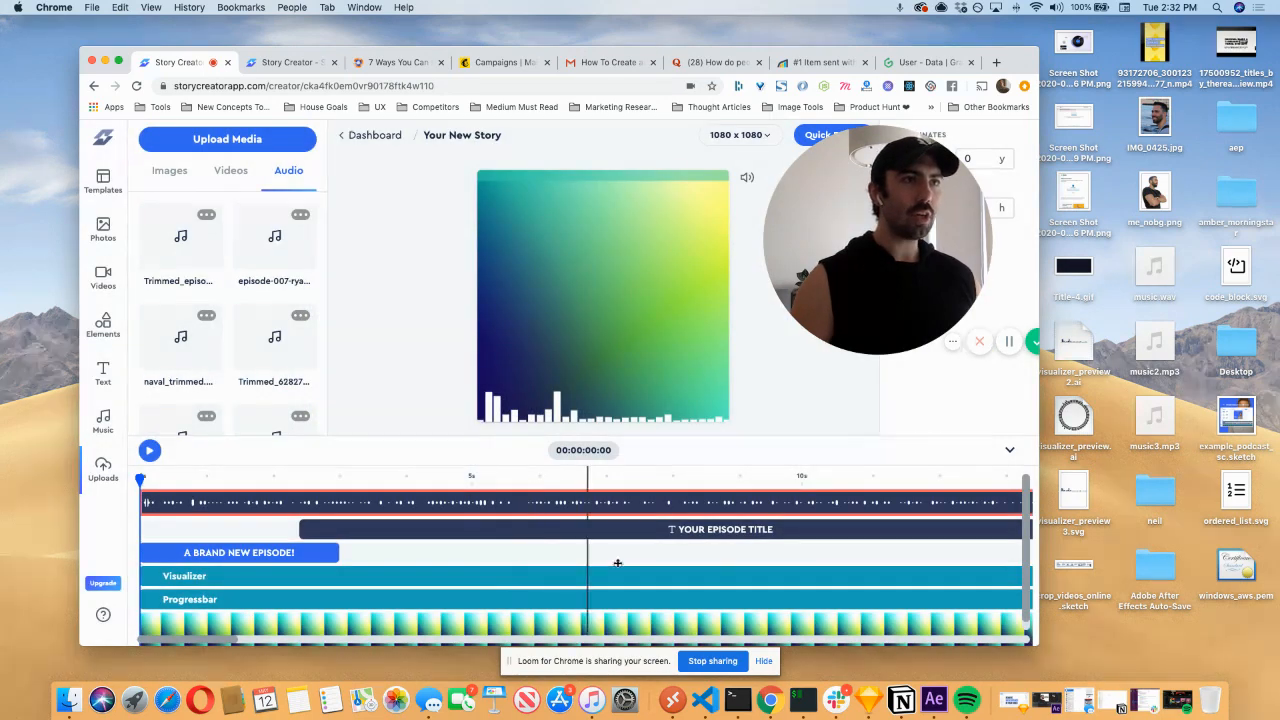
- Adjust the end of the audio clip on the timeline to line up with the other layers at about 15 s
scroll(620, 549, "right", 5)
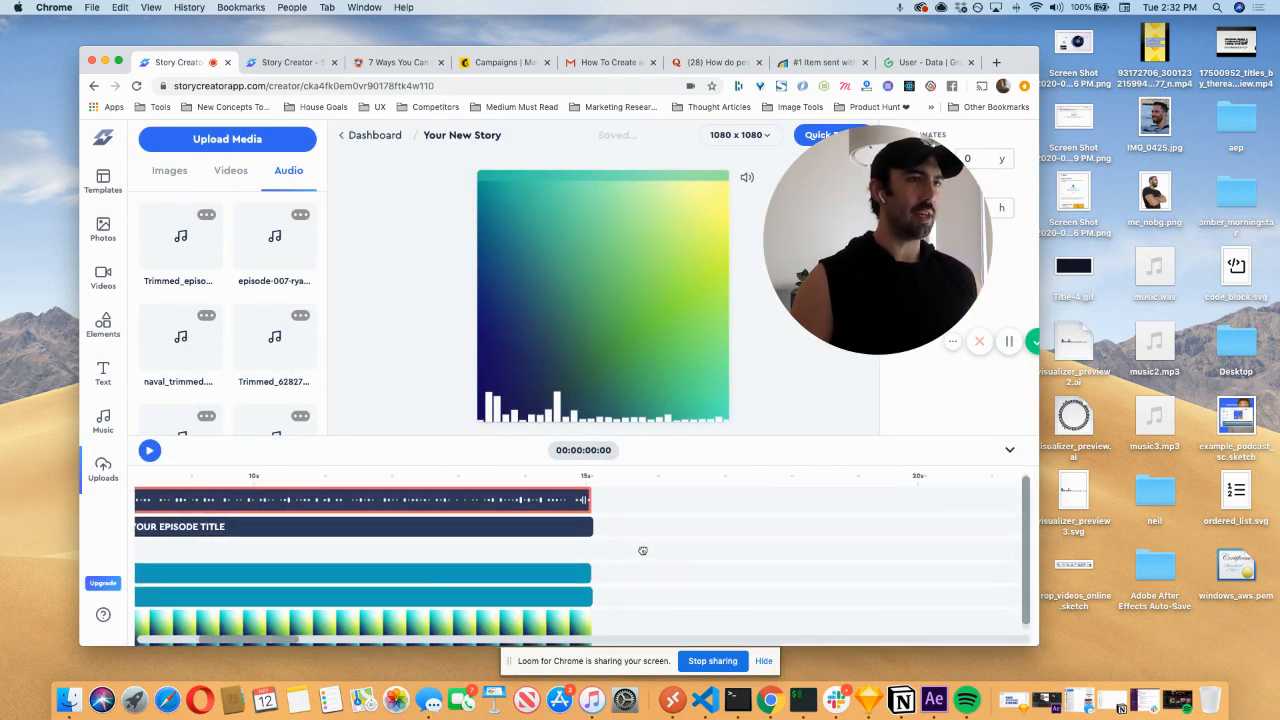
scroll(757, 567, "left", 5)
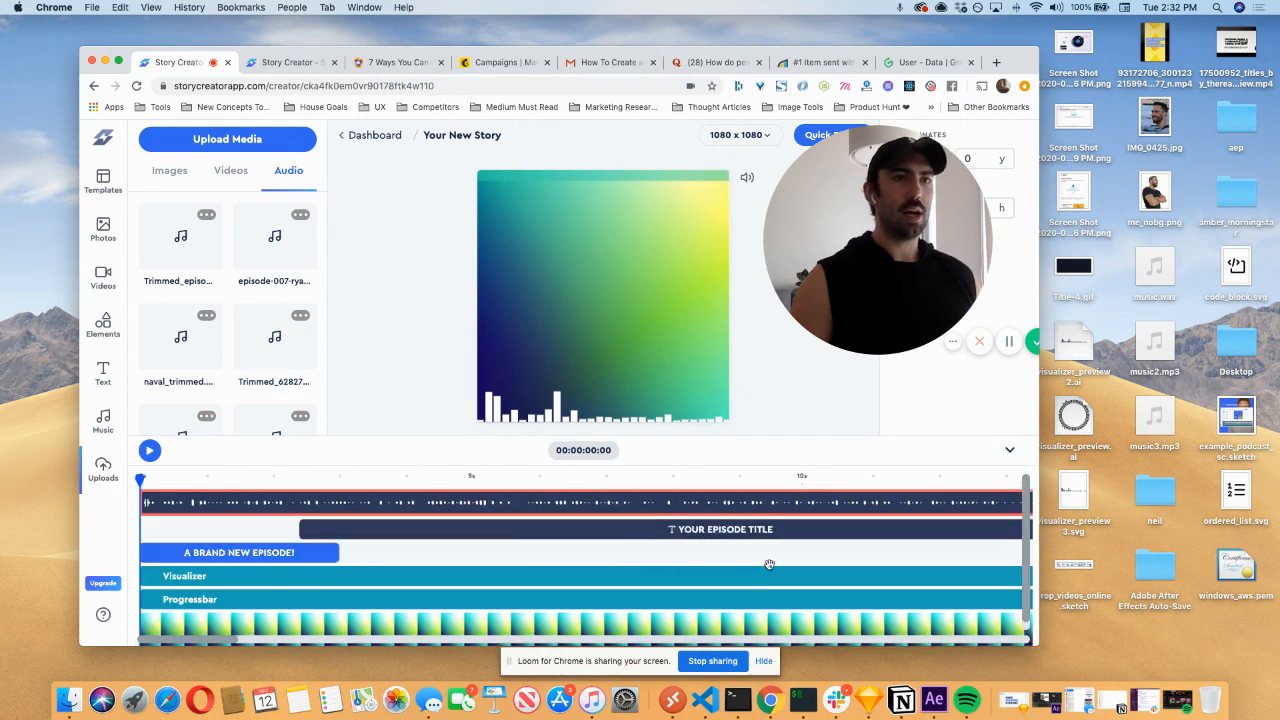
scroll(834, 559, "right", 1)
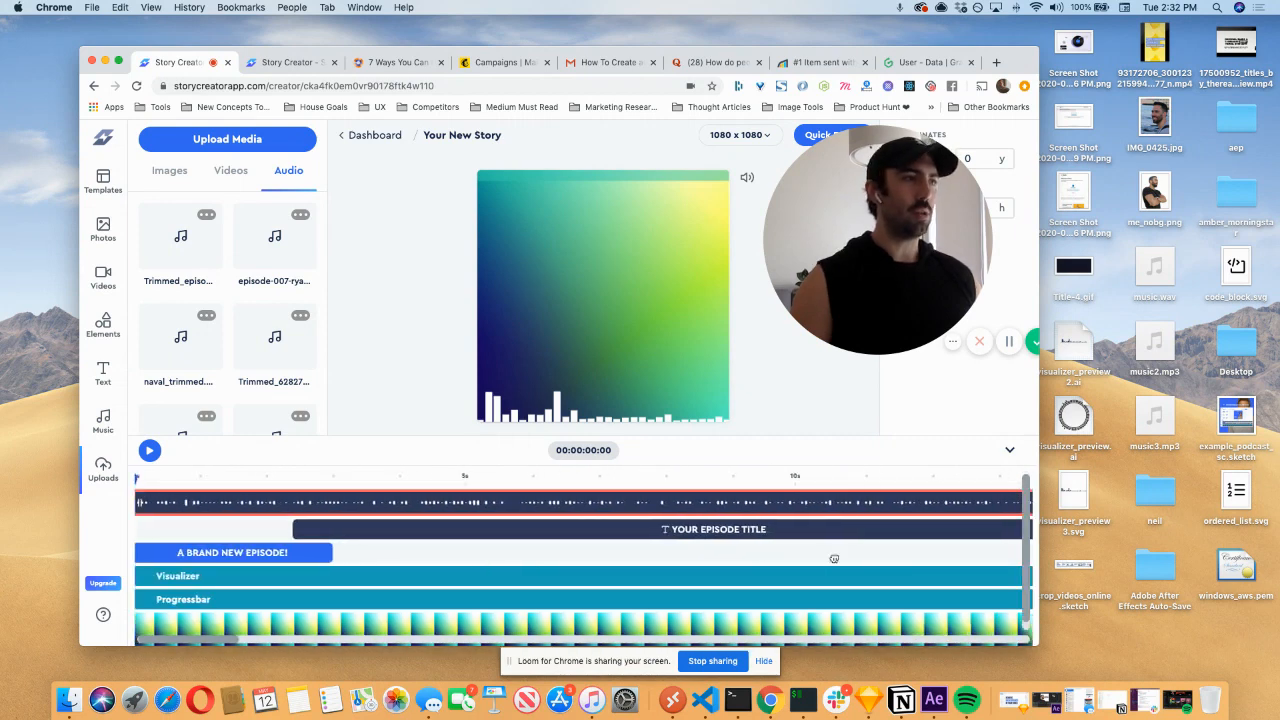
scroll(834, 559, "right", 6)
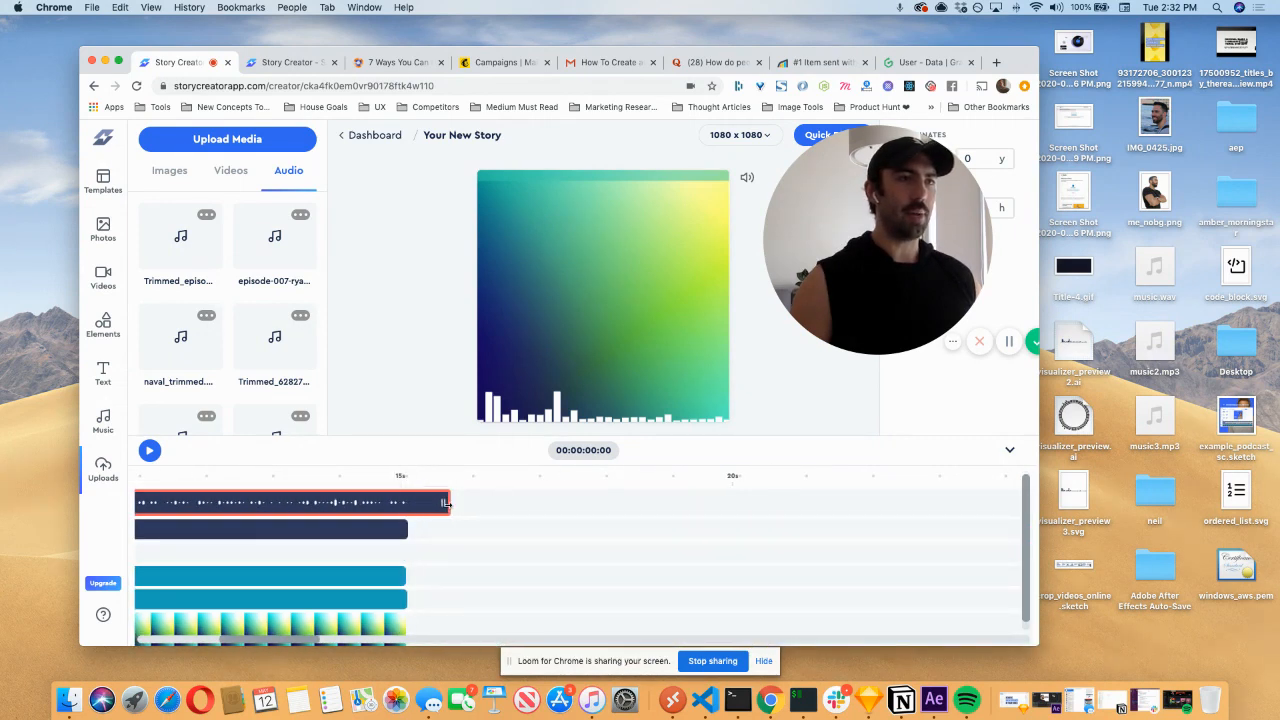
left_click_drag(446, 503, 405, 500)
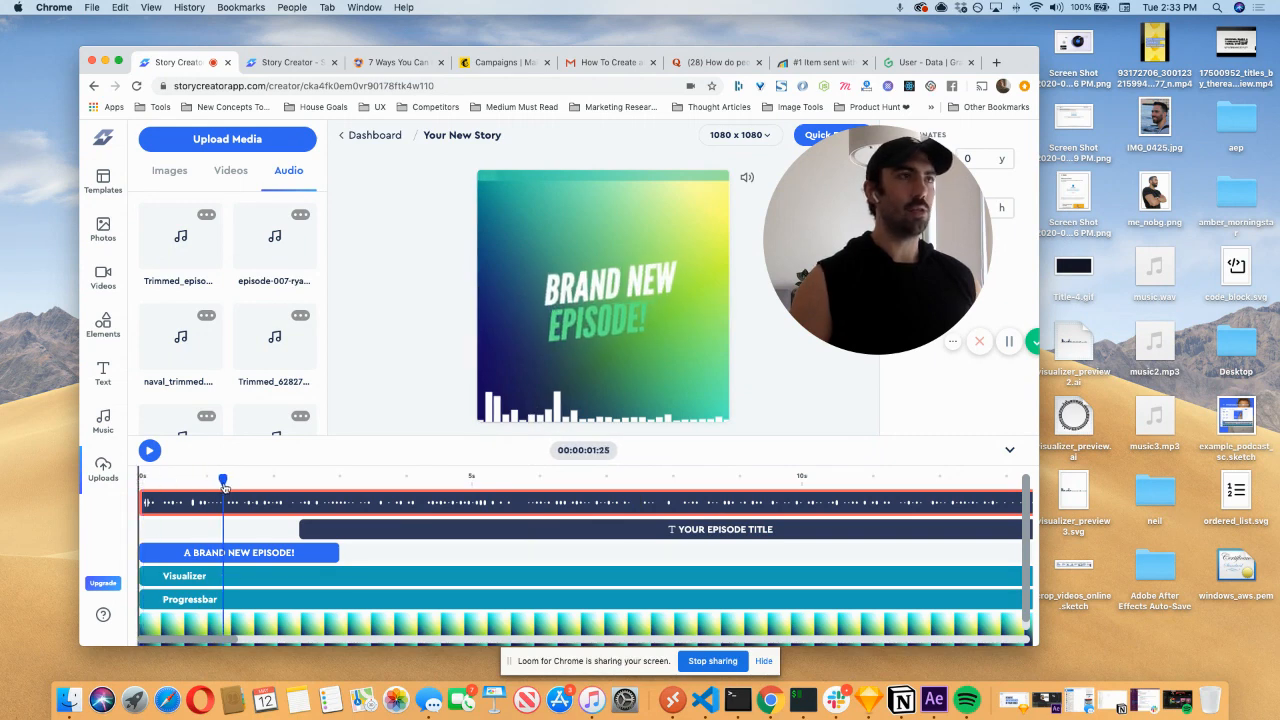
- Select the animated "BRAND NEW EPISODE!" title on the canvas and move the playhead to about 00:00:00:81
left_click(239, 484)
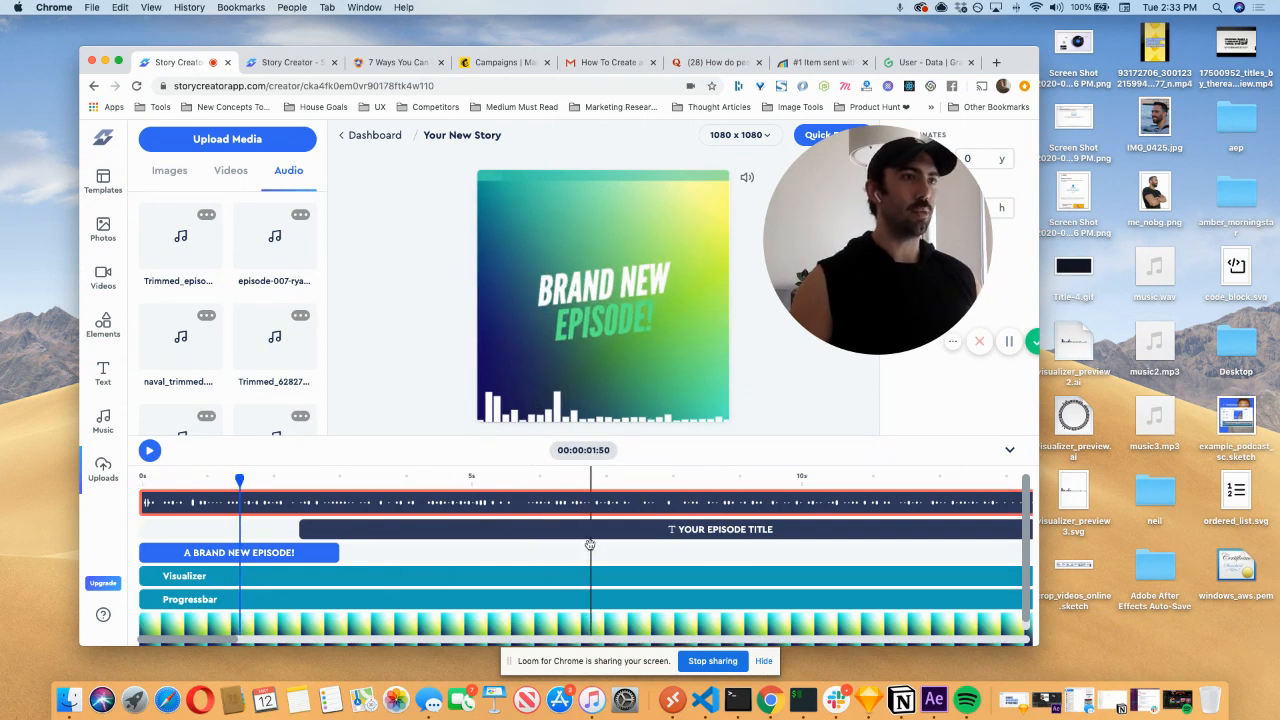
left_click_drag(876, 243, 200, 250)
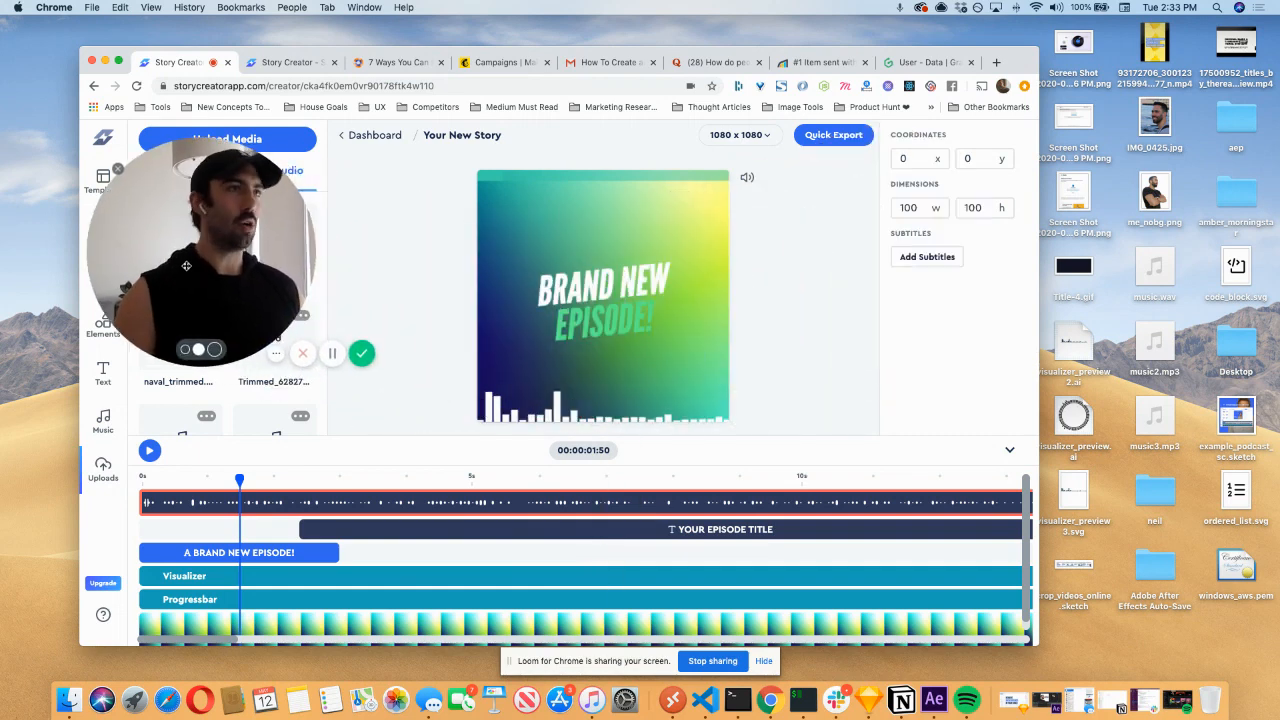
left_click(612, 300)
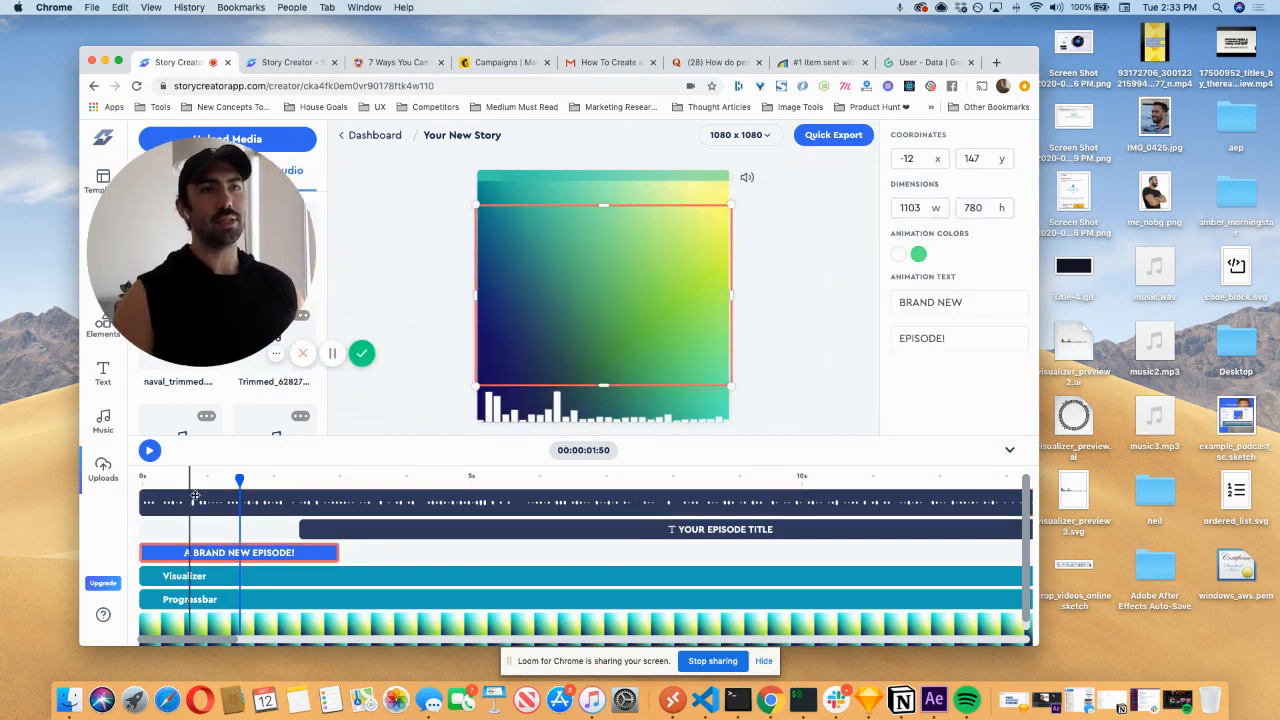
left_click(230, 479)
left_click(194, 479)
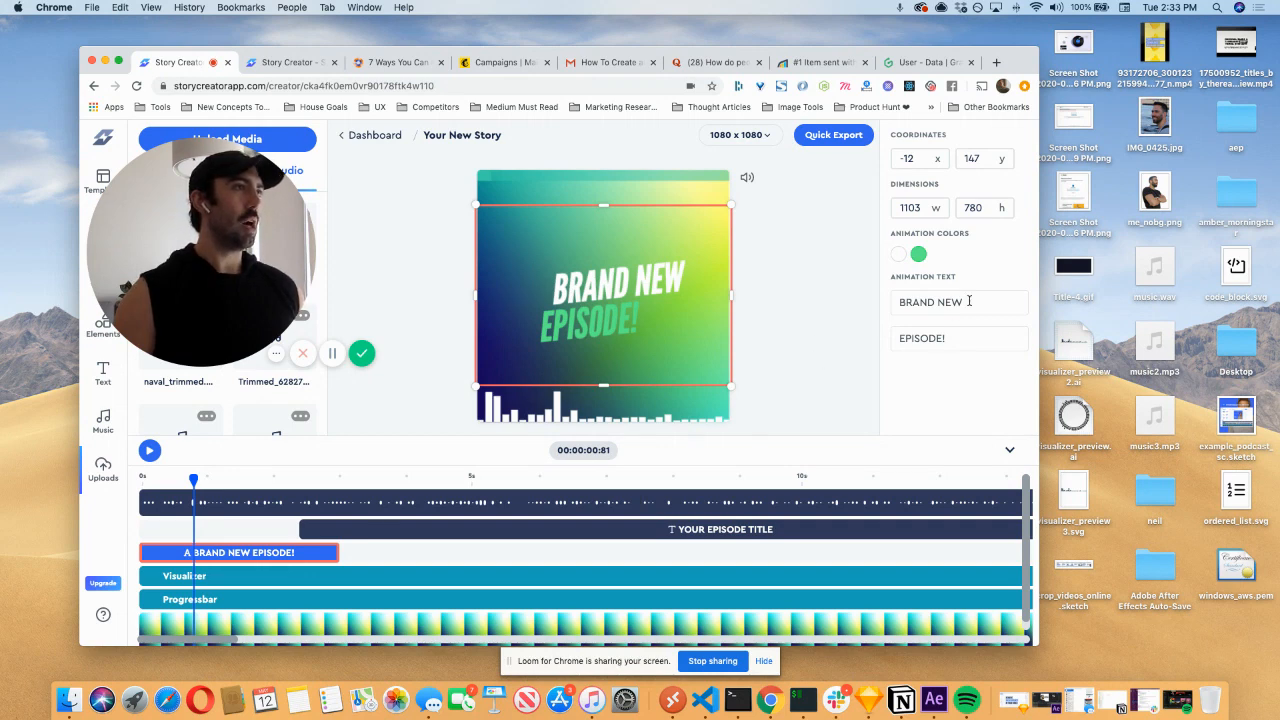
- Change the animation text lines to "FIRESIDE CHAT" and "WITH" plus the guest's first name, and preview the animation at about 00:00:01:64
left_click_drag(977, 300, 887, 302)
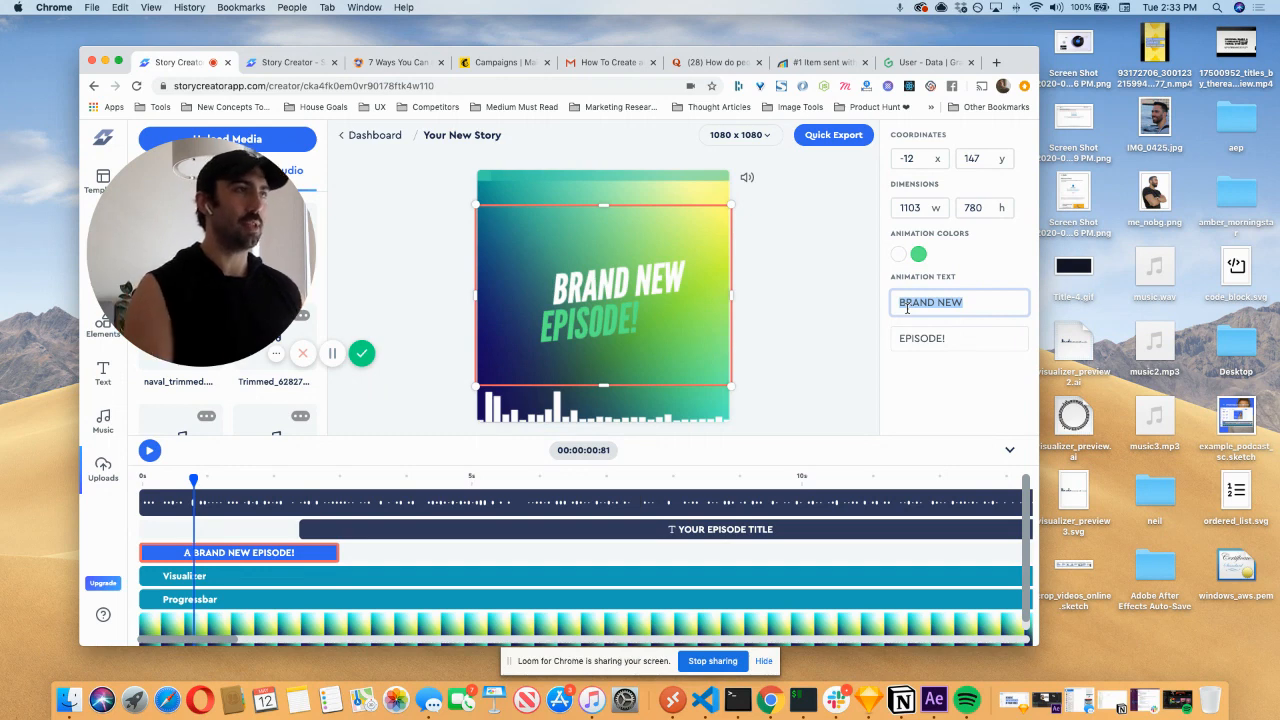
type("FIRESIDE CHAT")
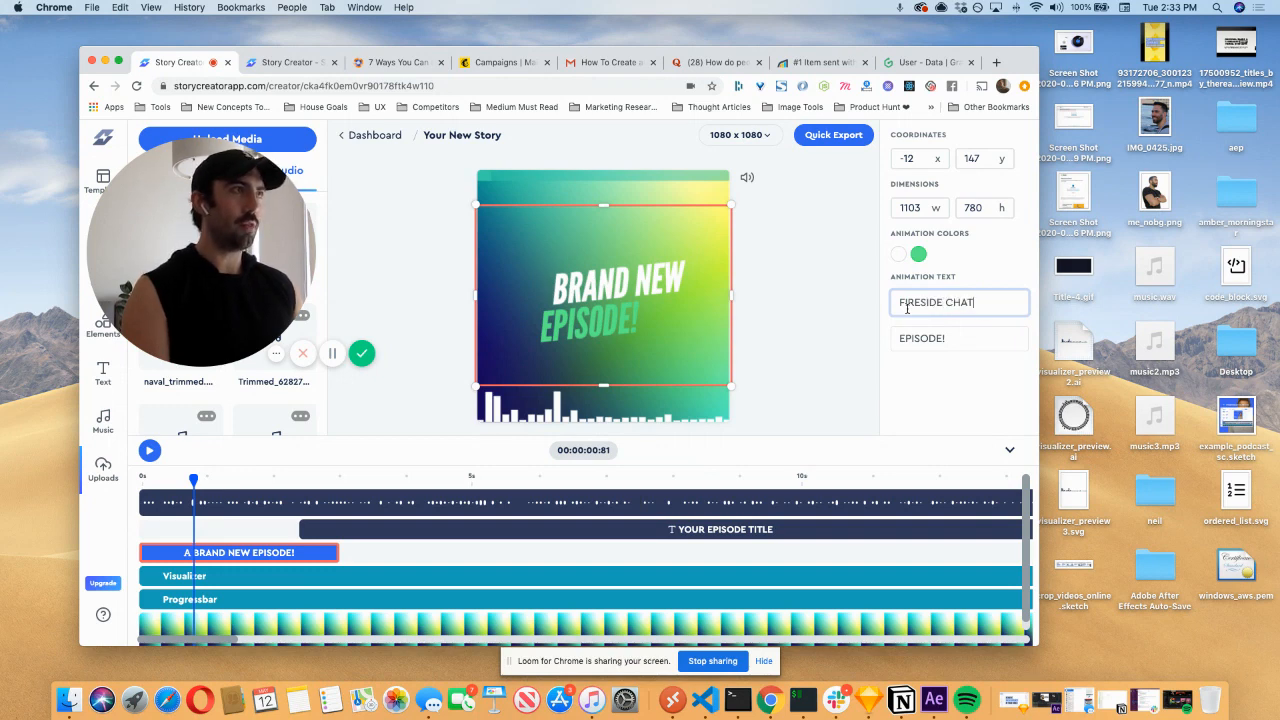
key("Tab")
type("WITH BOB")
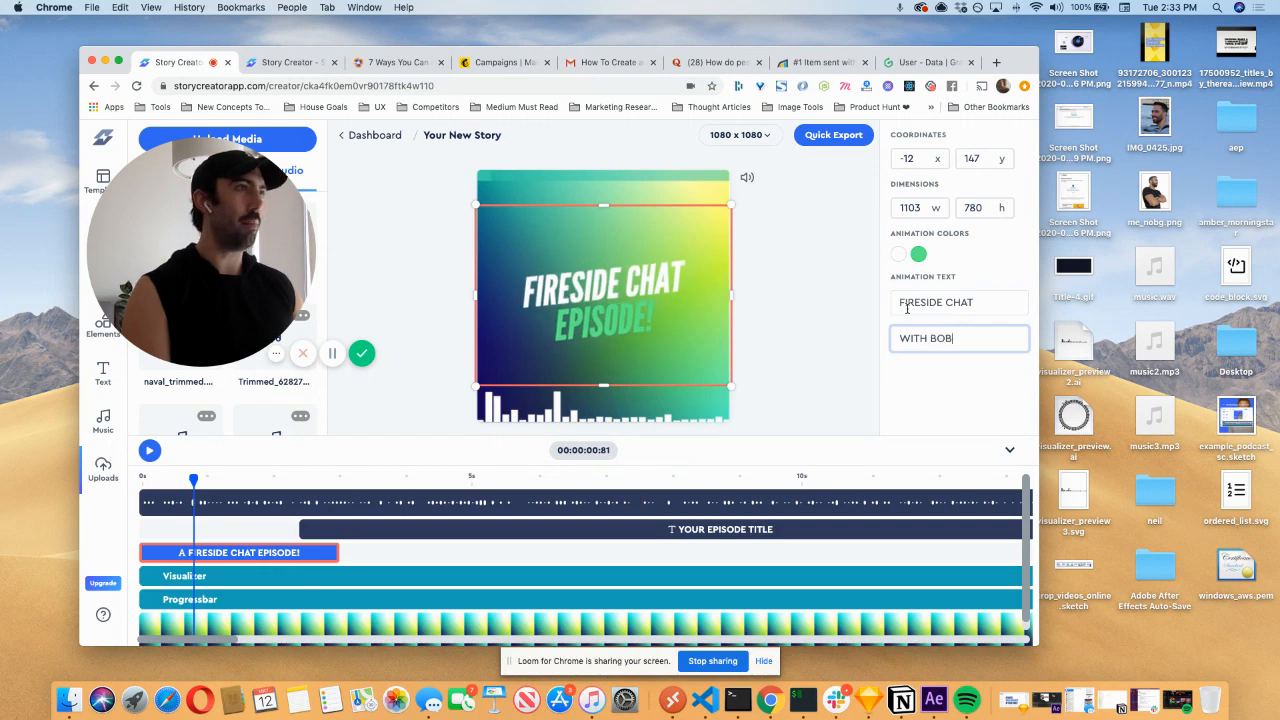
key("Tab")
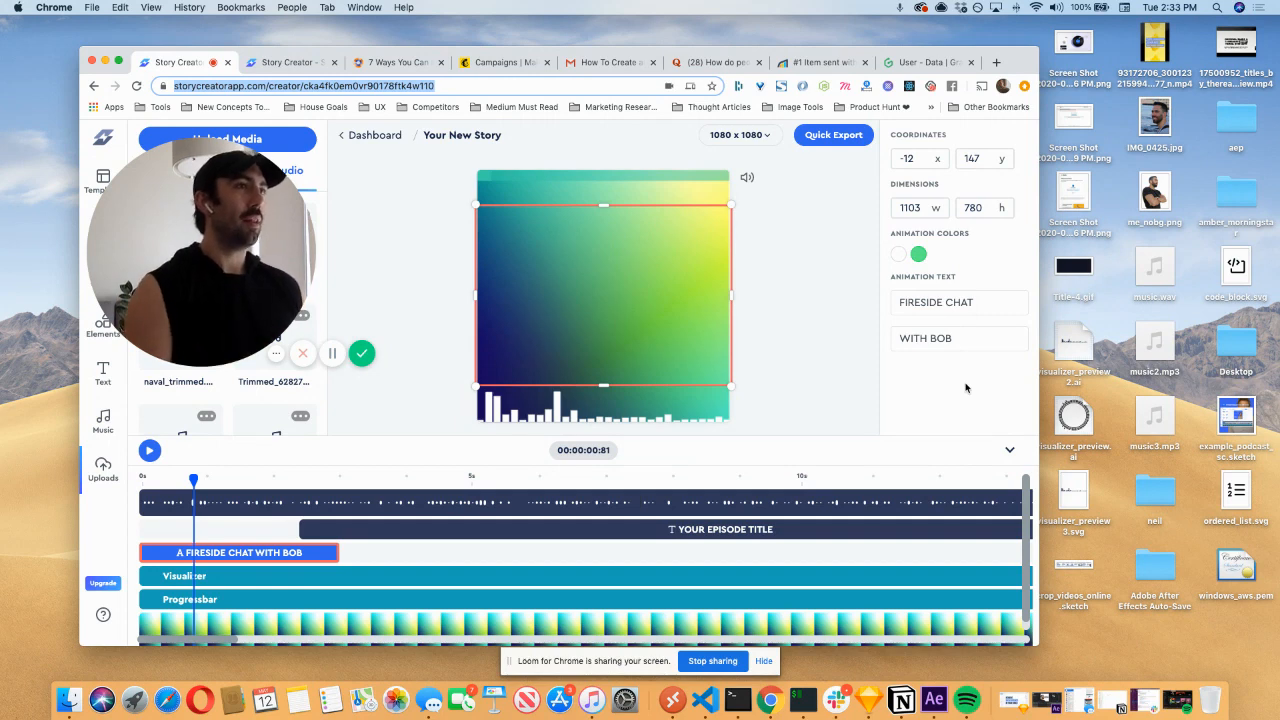
left_click_drag(196, 482, 236, 484)
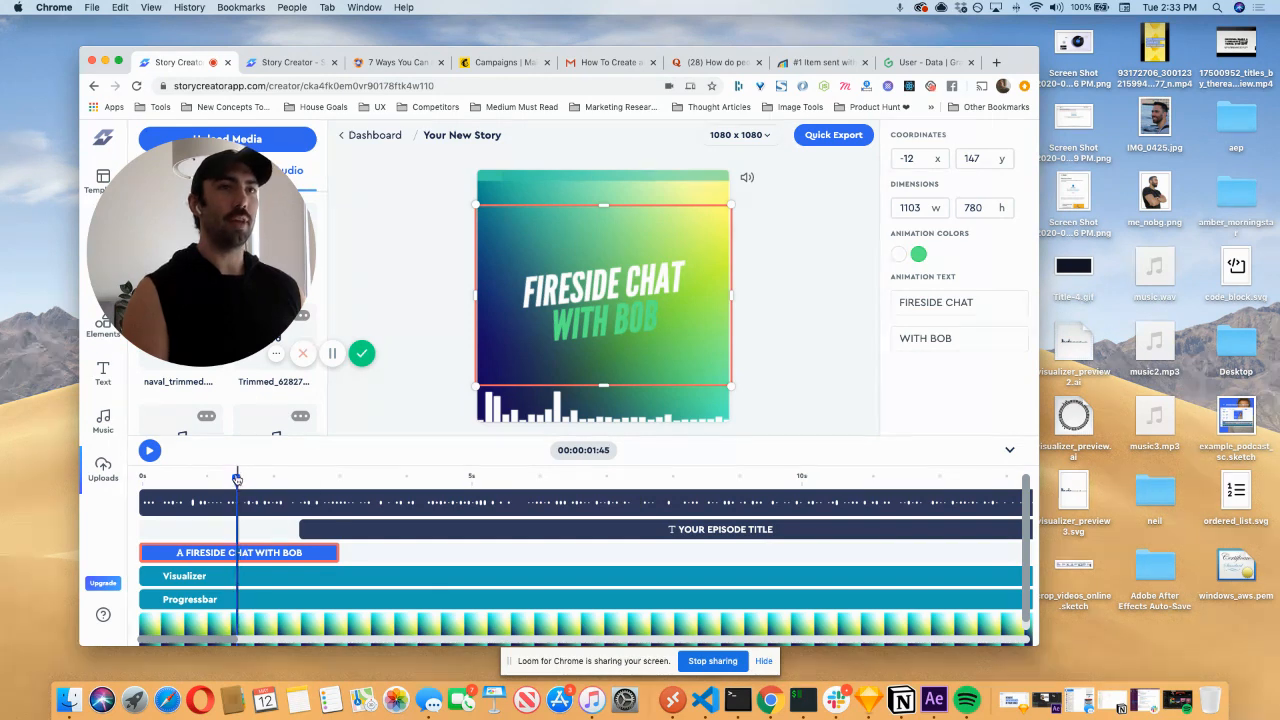
mouse_move(237, 482)
left_mouse_down()
mouse_move(208, 481)
mouse_move(248, 482)
left_mouse_up()
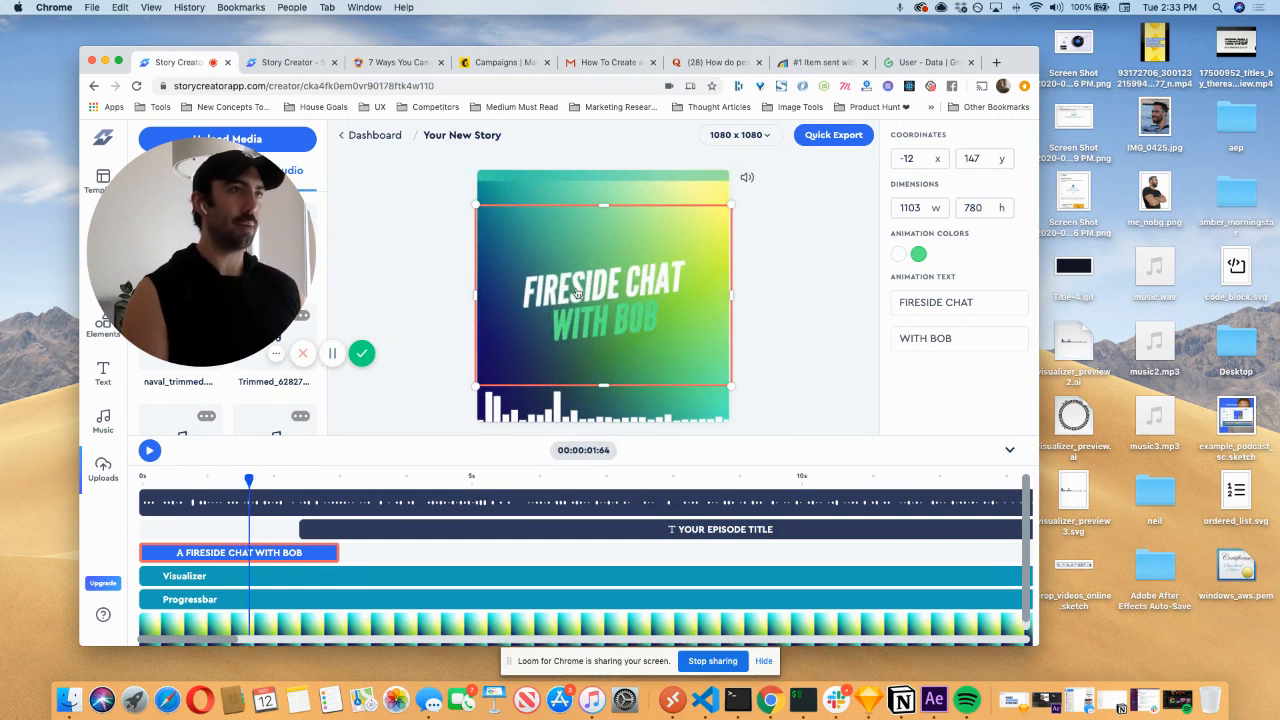
- Replace the "YOUR EPISODE TITLE" text with "EP. 1", the guest's first name and "THE MAN", and center it horizontally at x 145
left_click(427, 272)
left_click_drag(253, 500, 398, 482)
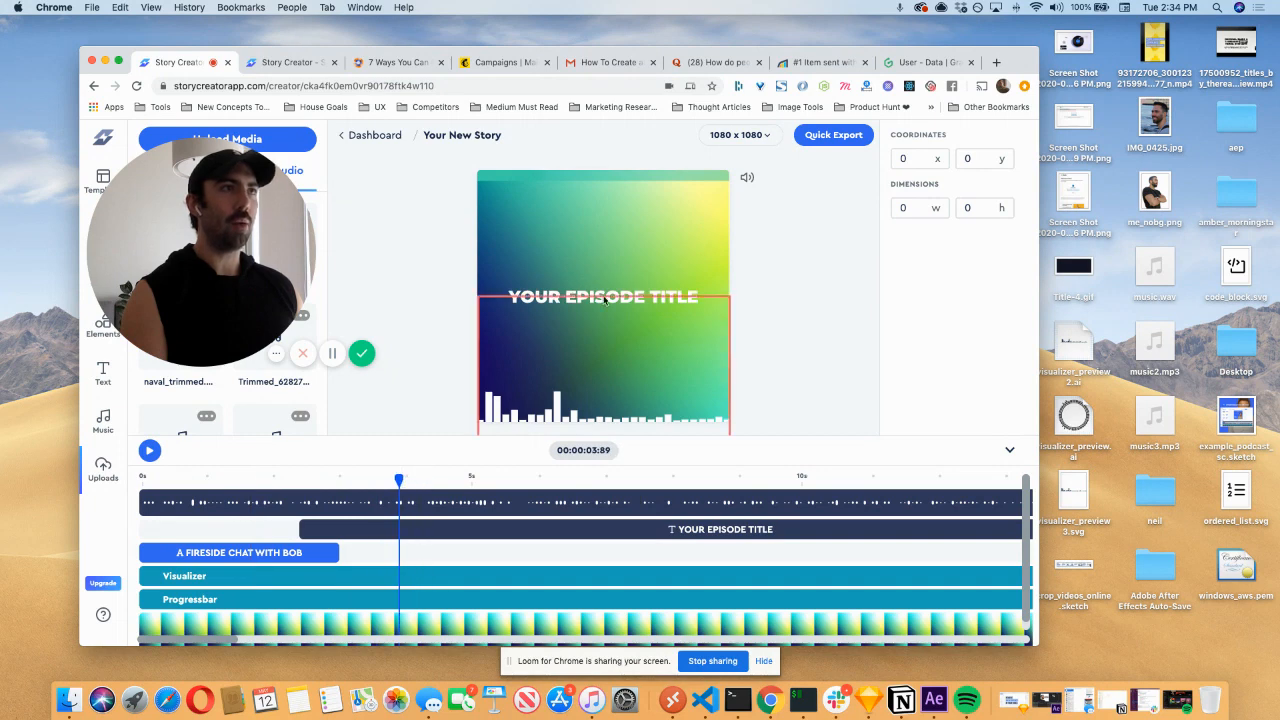
left_click(603, 296)
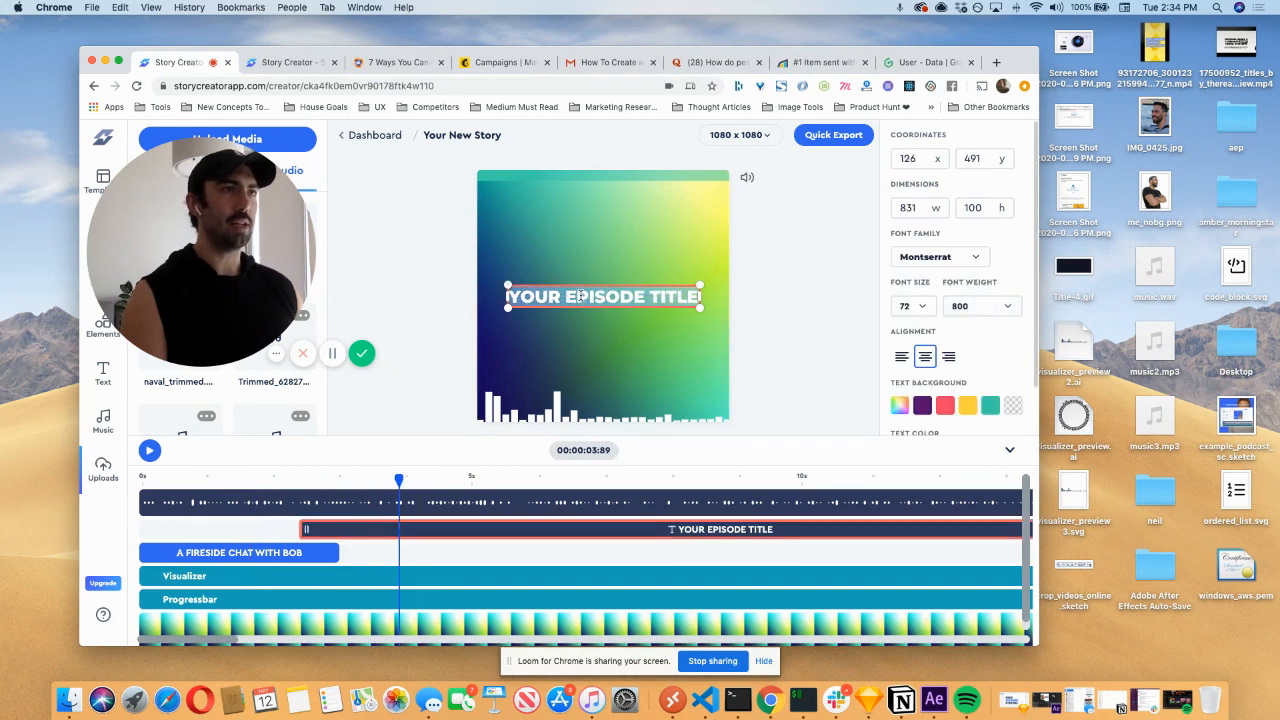
type("EP.")
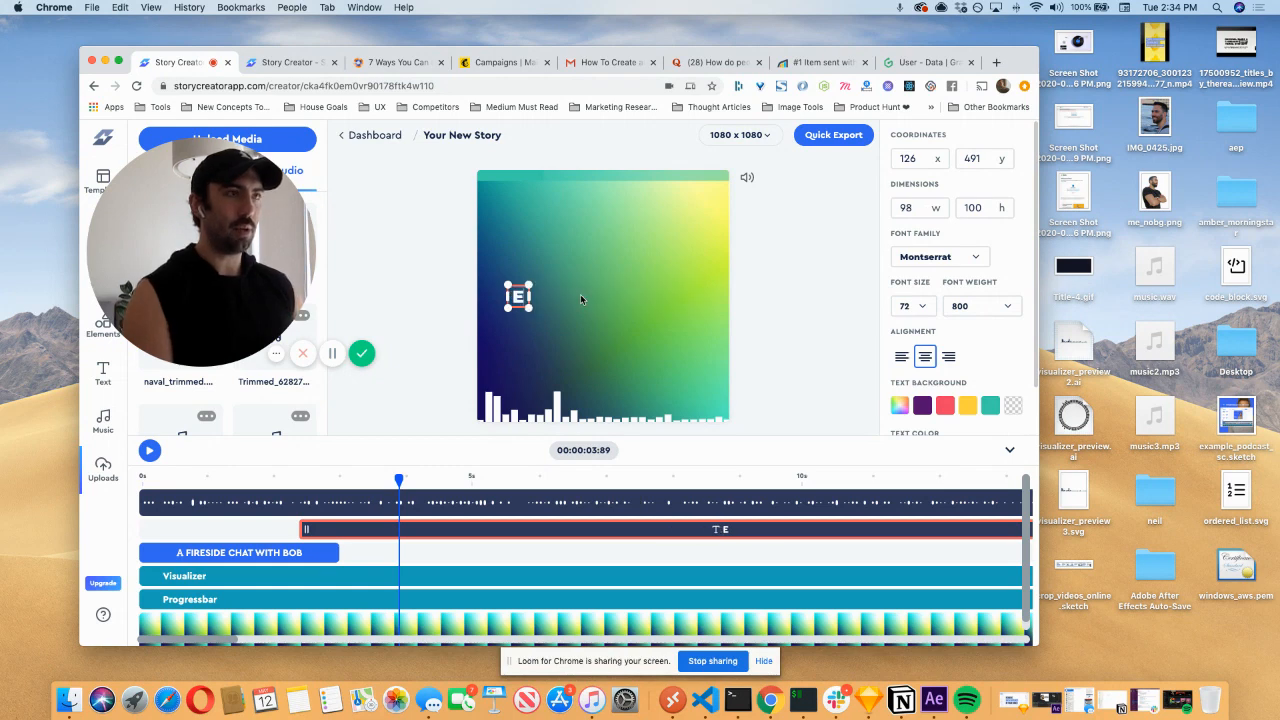
type(" 1")
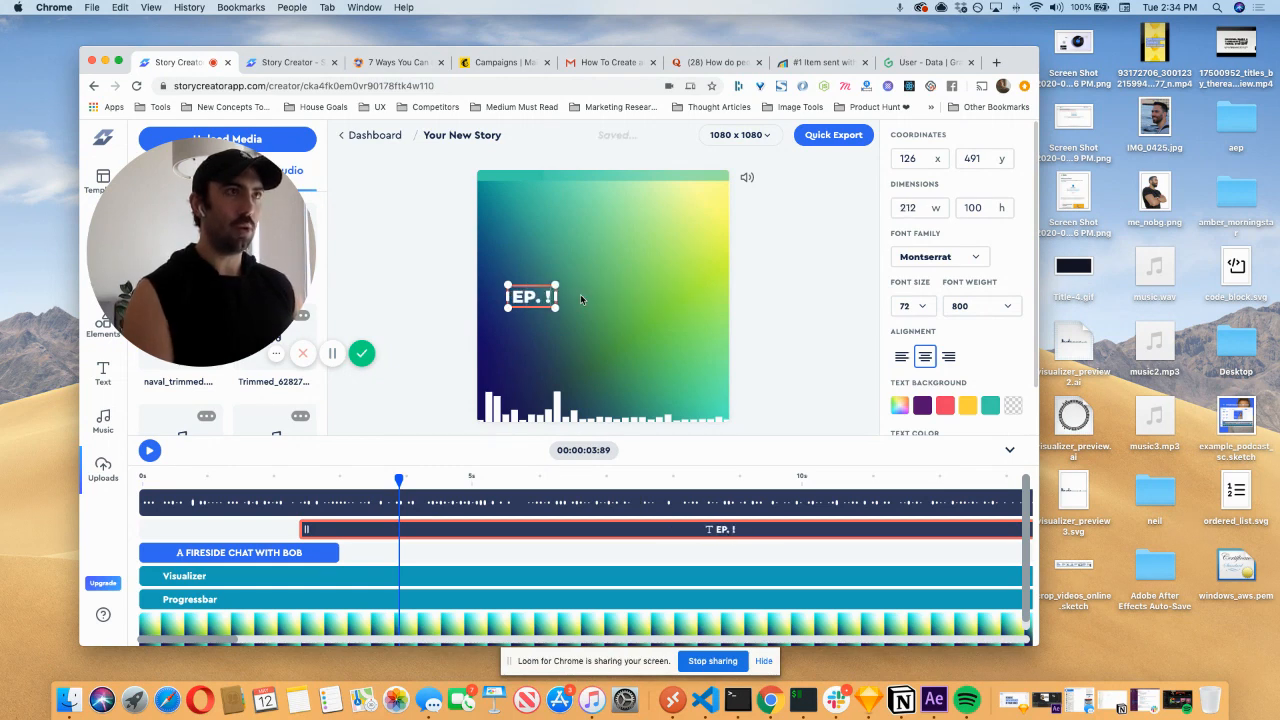
type(" B")
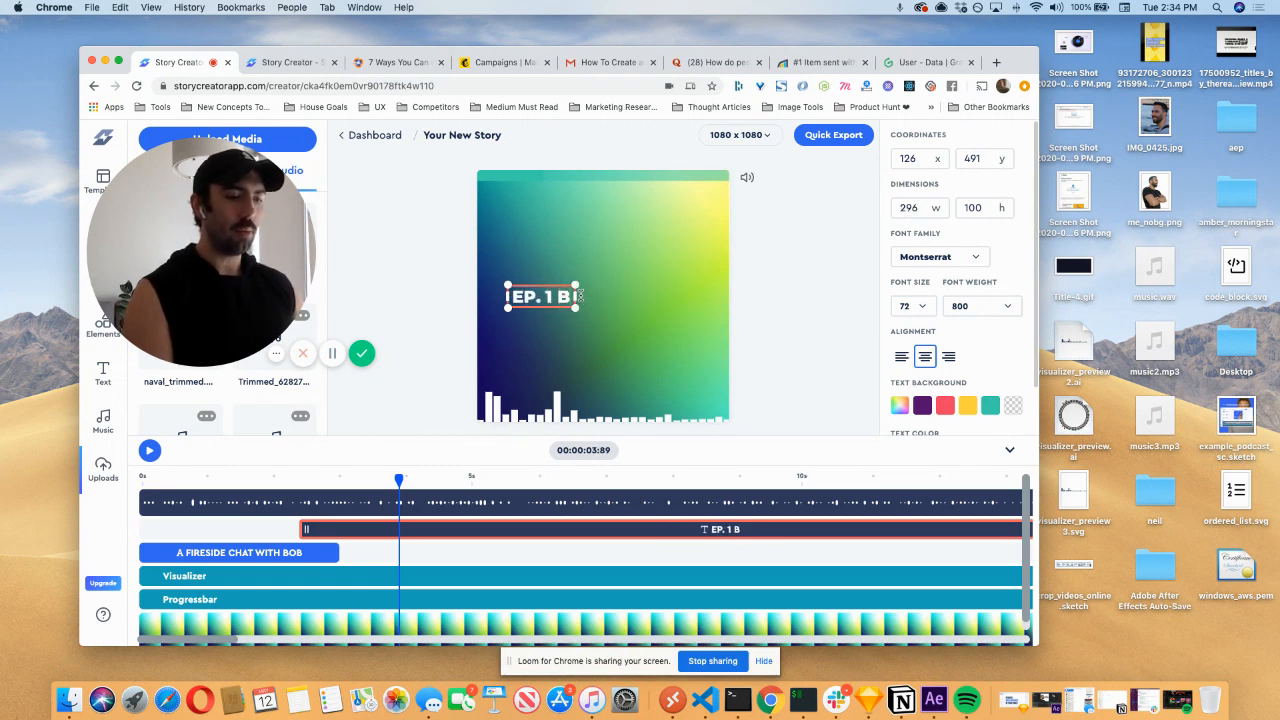
type("OB THE MAN")
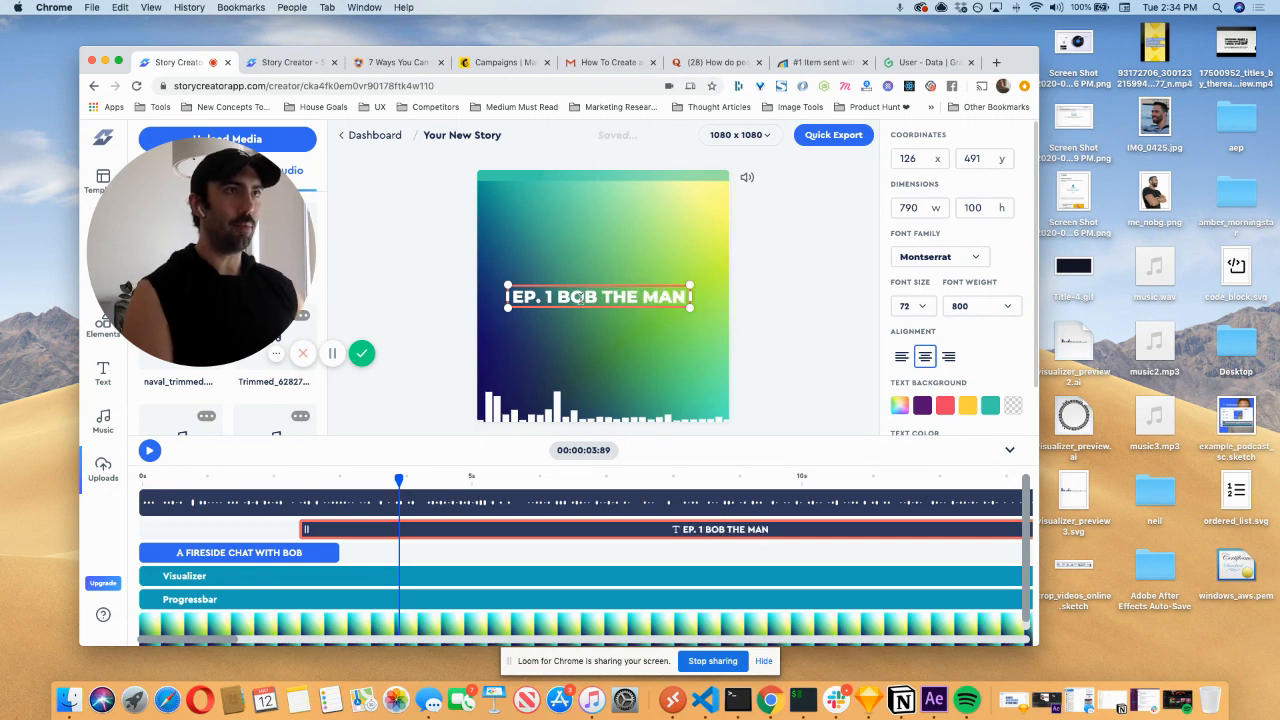
left_click(478, 310)
left_click(568, 296)
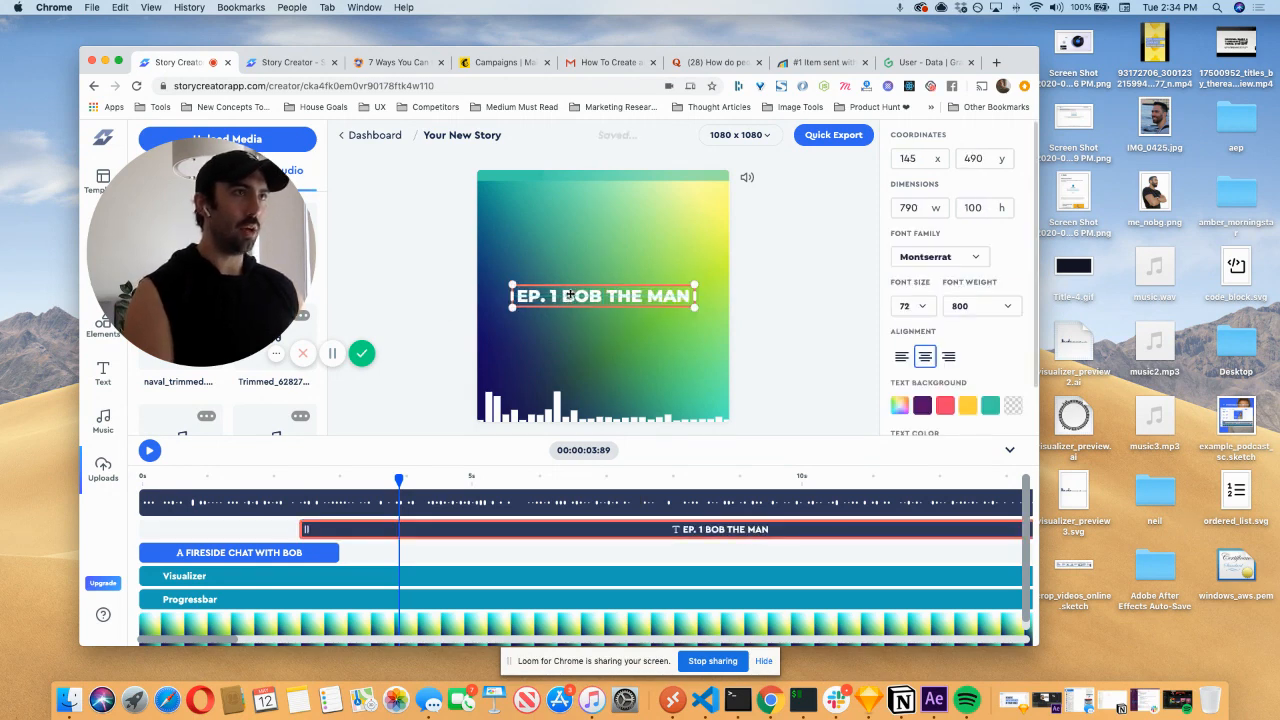
left_click(947, 258)
scroll(915, 335, "down", 3)
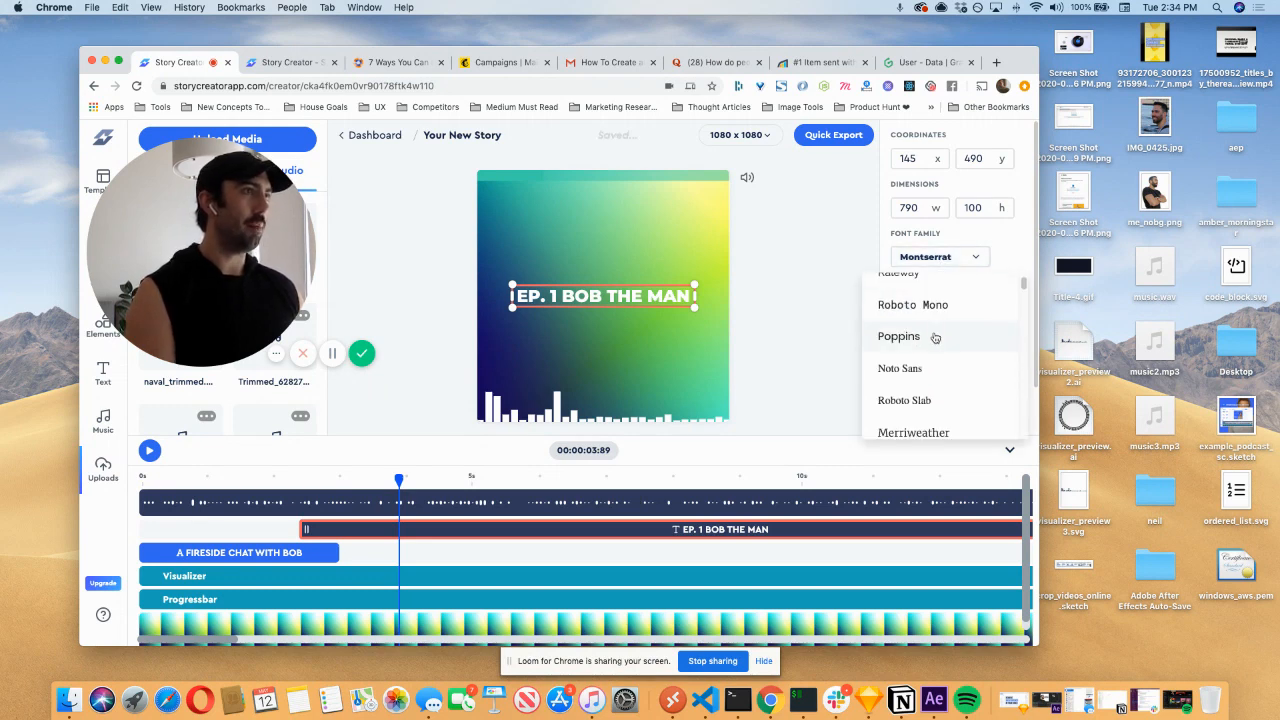
scroll(940, 330, "up", 3)
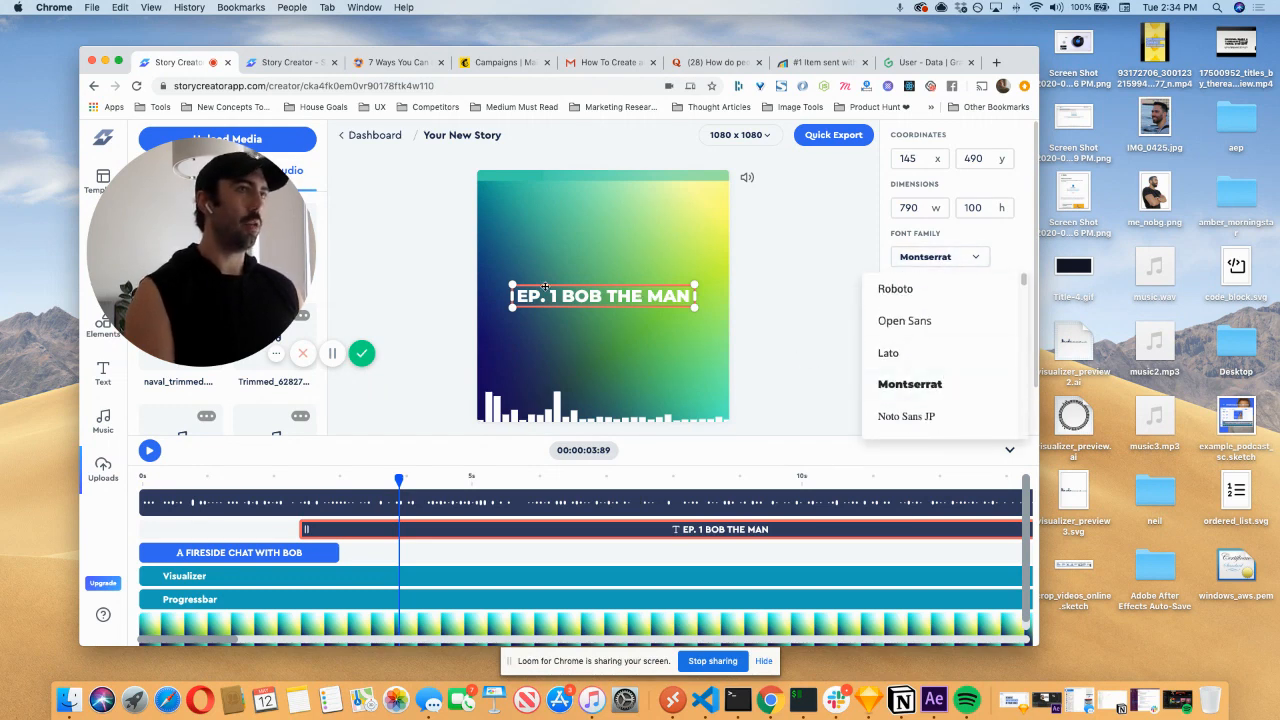
left_click(1010, 256)
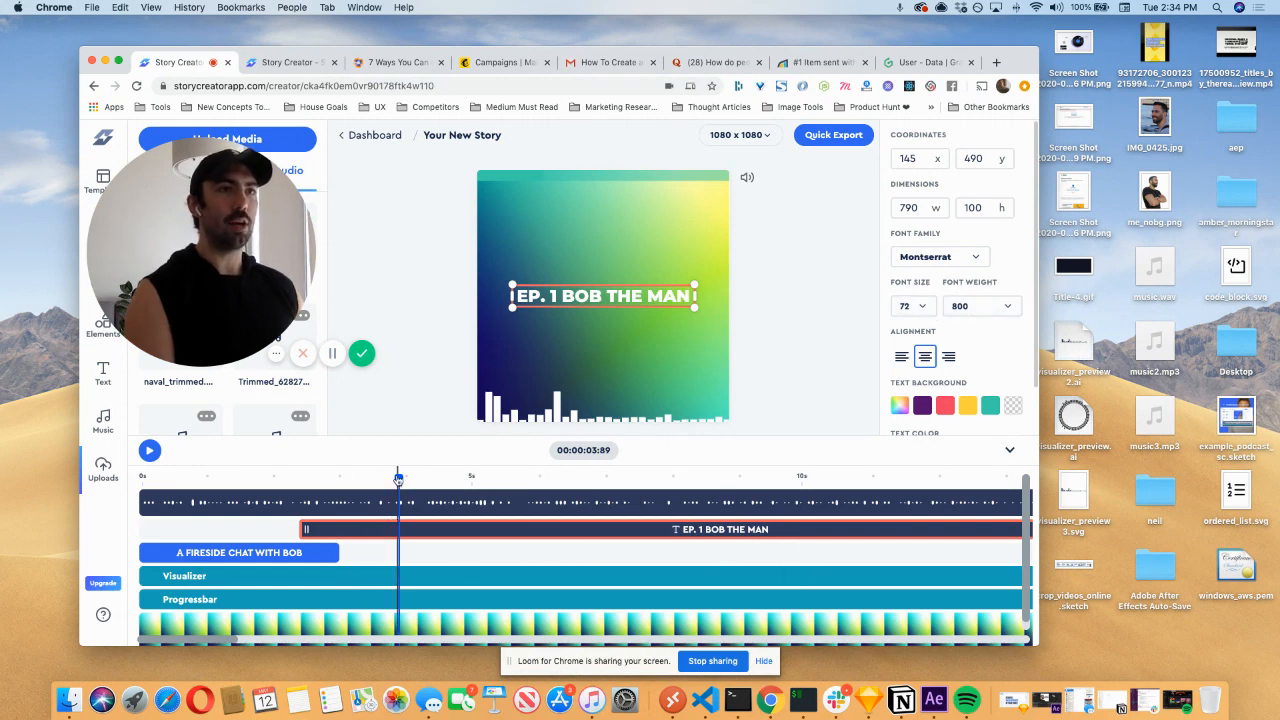
- Shift the episode title clip earlier on the timeline to start at about 2.3 s, just as the intro animation leaves the canvas
left_click_drag(398, 479, 285, 480)
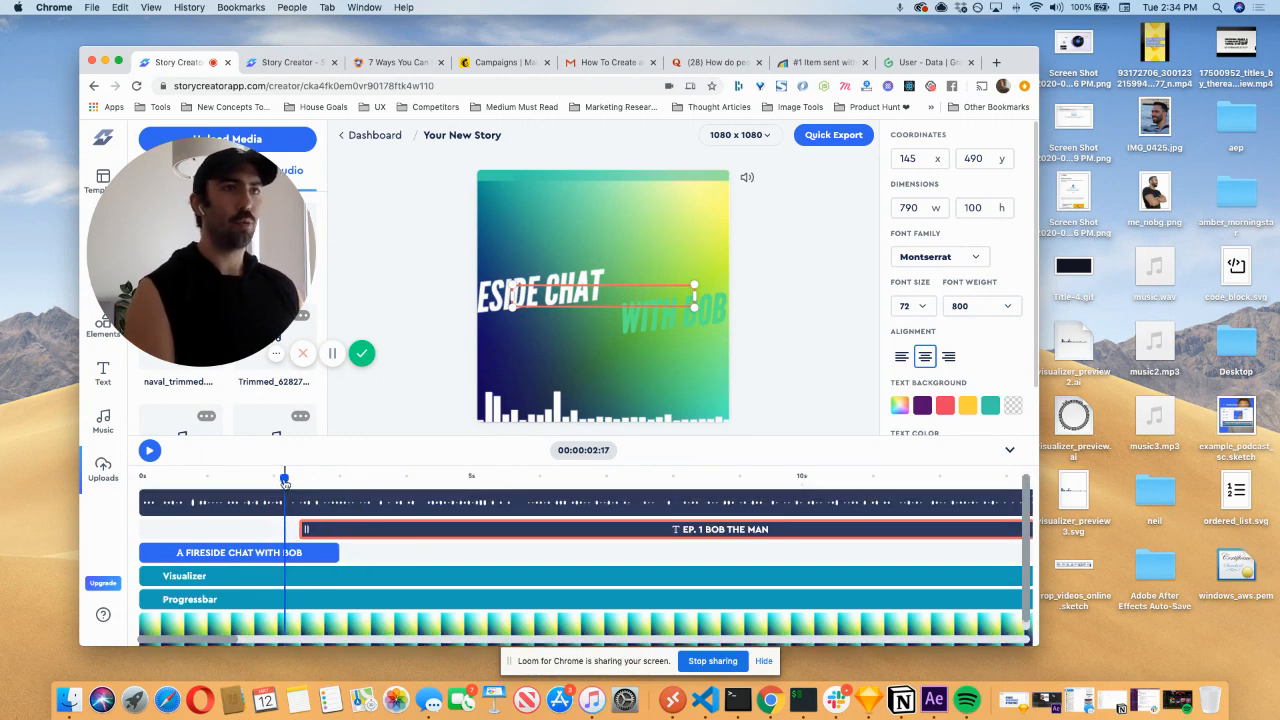
mouse_move(285, 480)
left_mouse_down()
mouse_move(303, 480)
mouse_move(278, 480)
mouse_move(291, 481)
left_mouse_up()
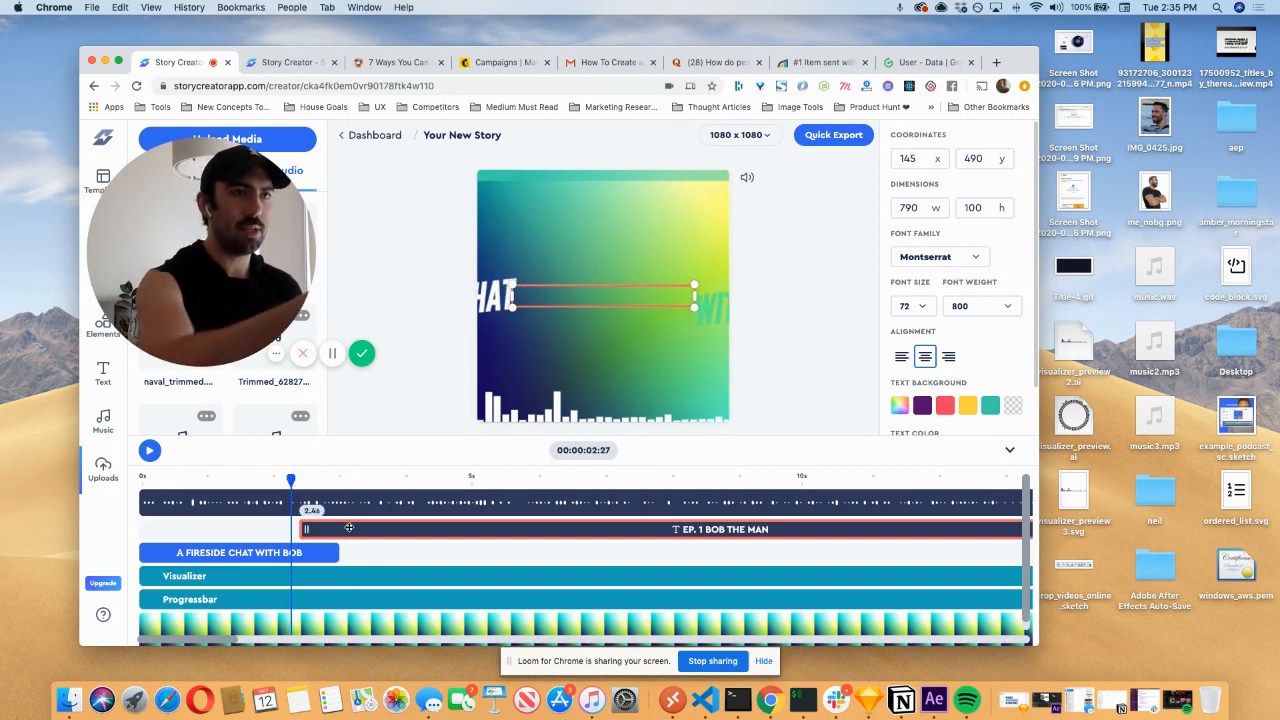
left_click_drag(349, 527, 342, 527)
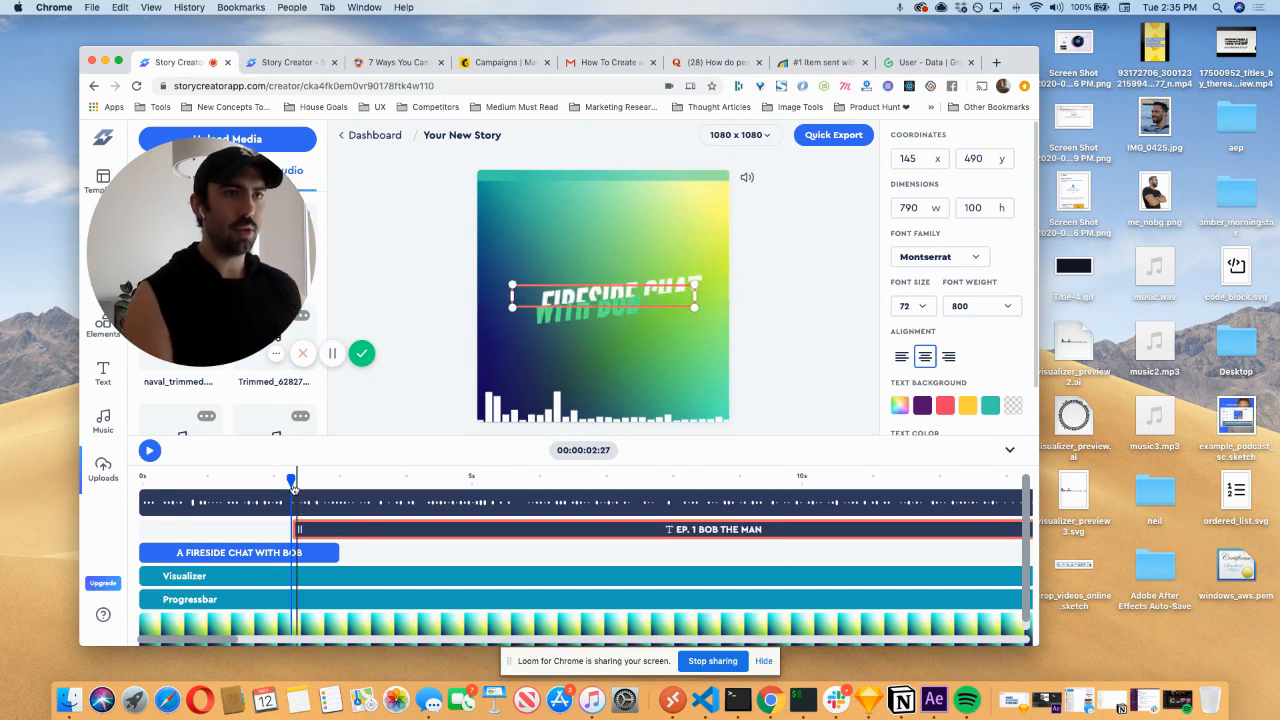
- Preview the intro animation and its transition into the episode title, scrubbing between the start and about 5 s
left_click(150, 450)
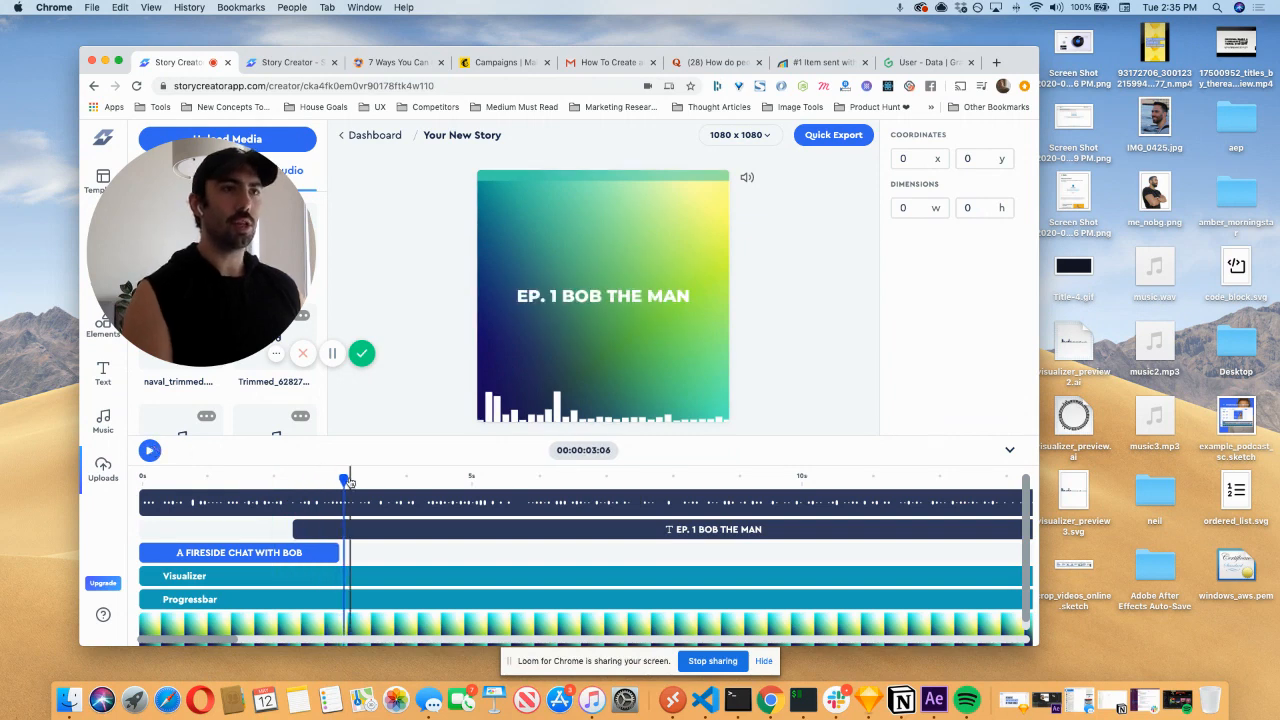
left_click_drag(347, 481, 145, 481)
left_click(531, 267)
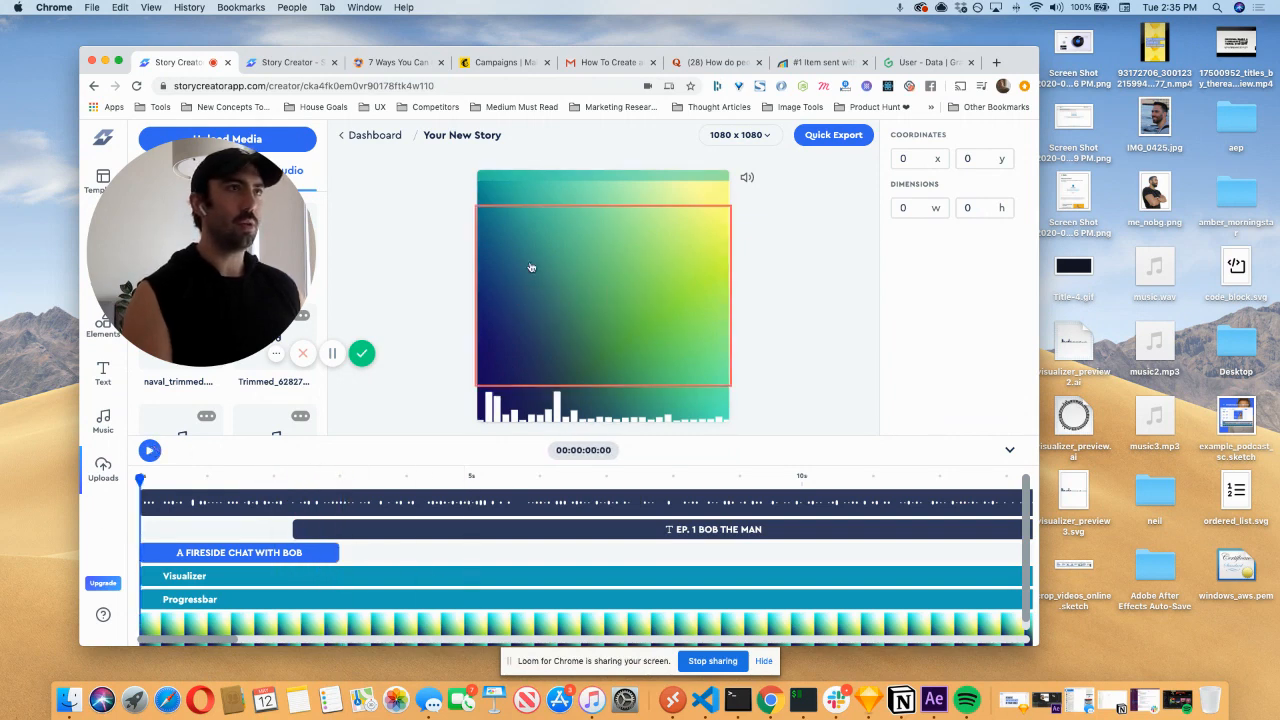
left_click_drag(141, 481, 273, 481)
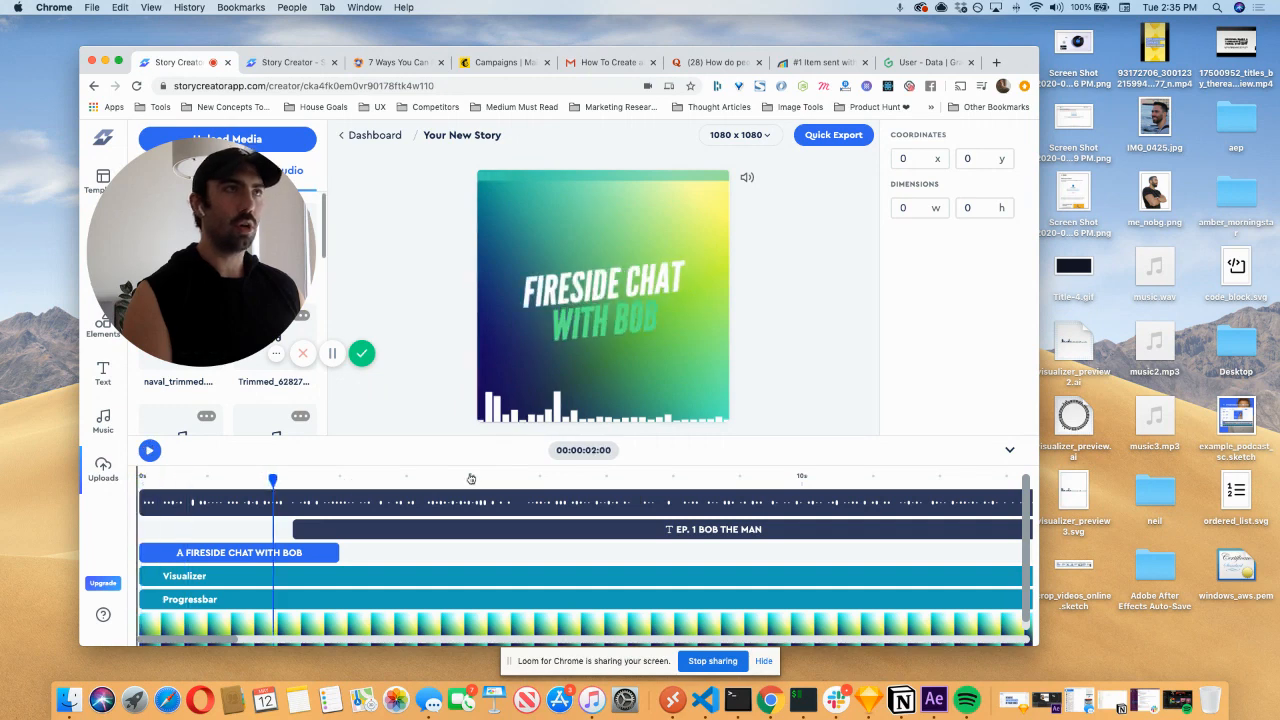
left_click(472, 480)
left_click_drag(474, 480, 206, 480)
- Change the intro animation's second color, used for the lower text line, from the palette to purple
left_click(650, 335)
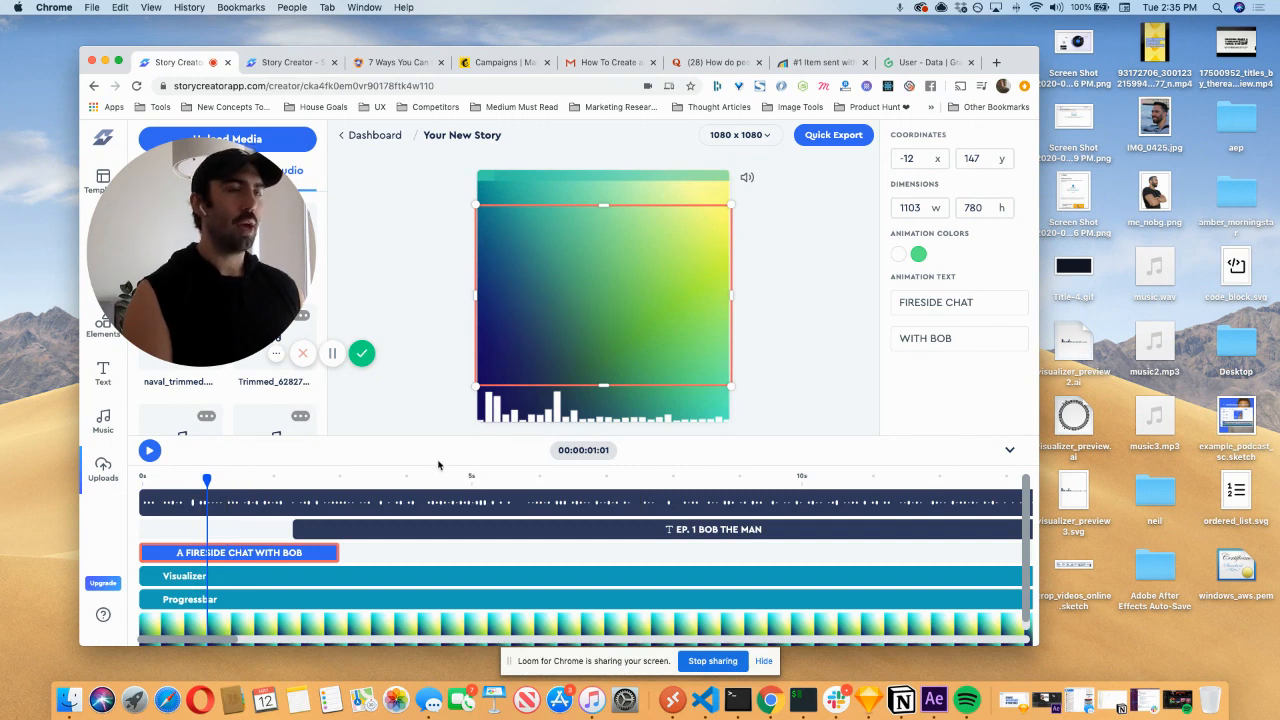
left_click_drag(206, 480, 235, 480)
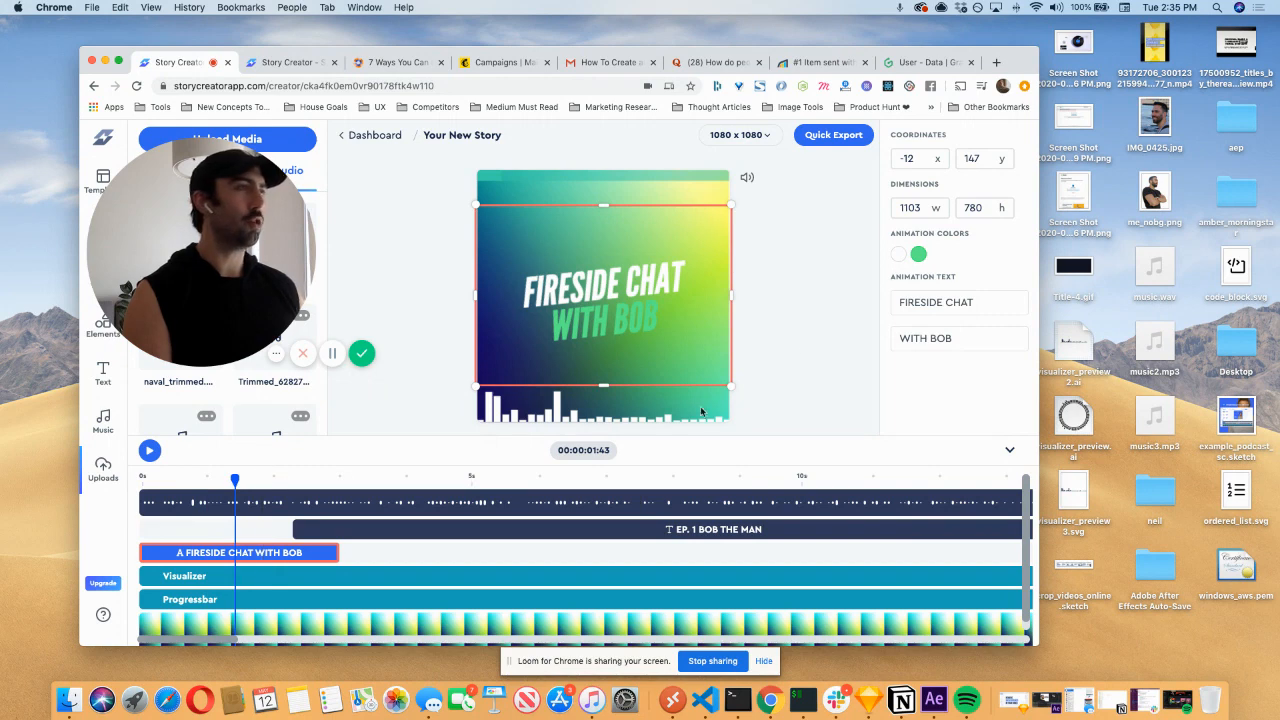
left_click(918, 256)
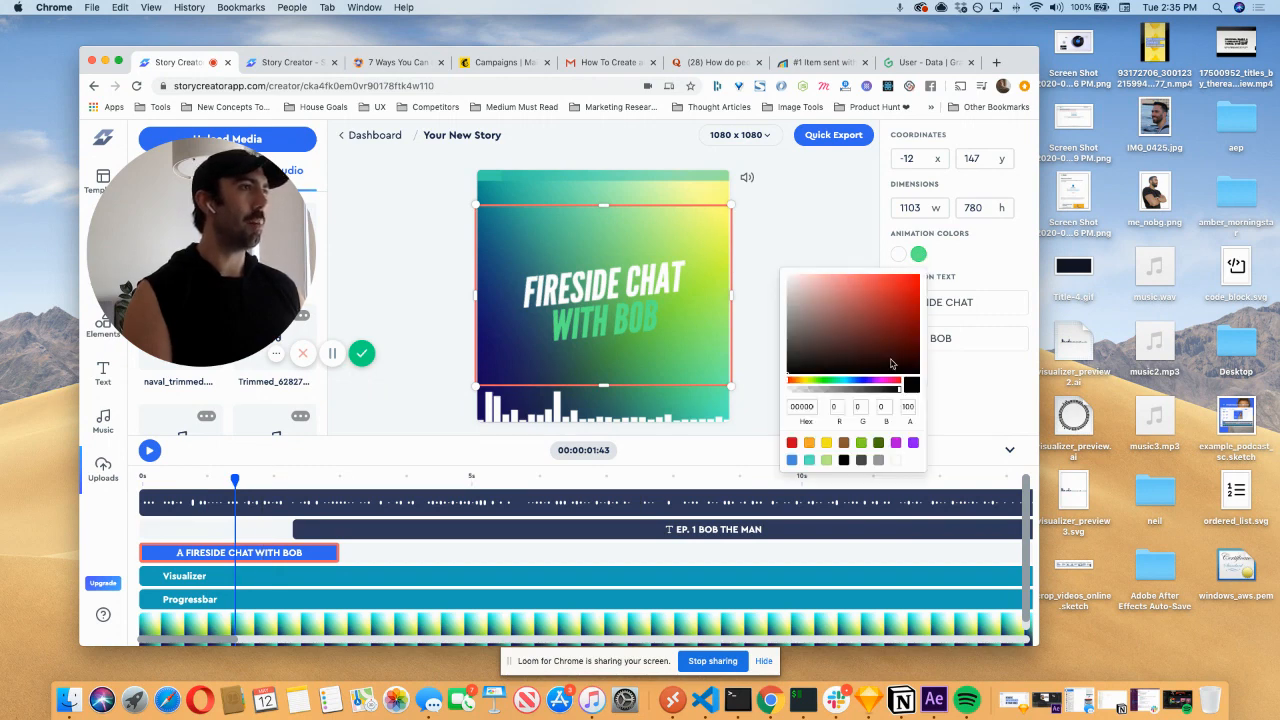
left_click(913, 443)
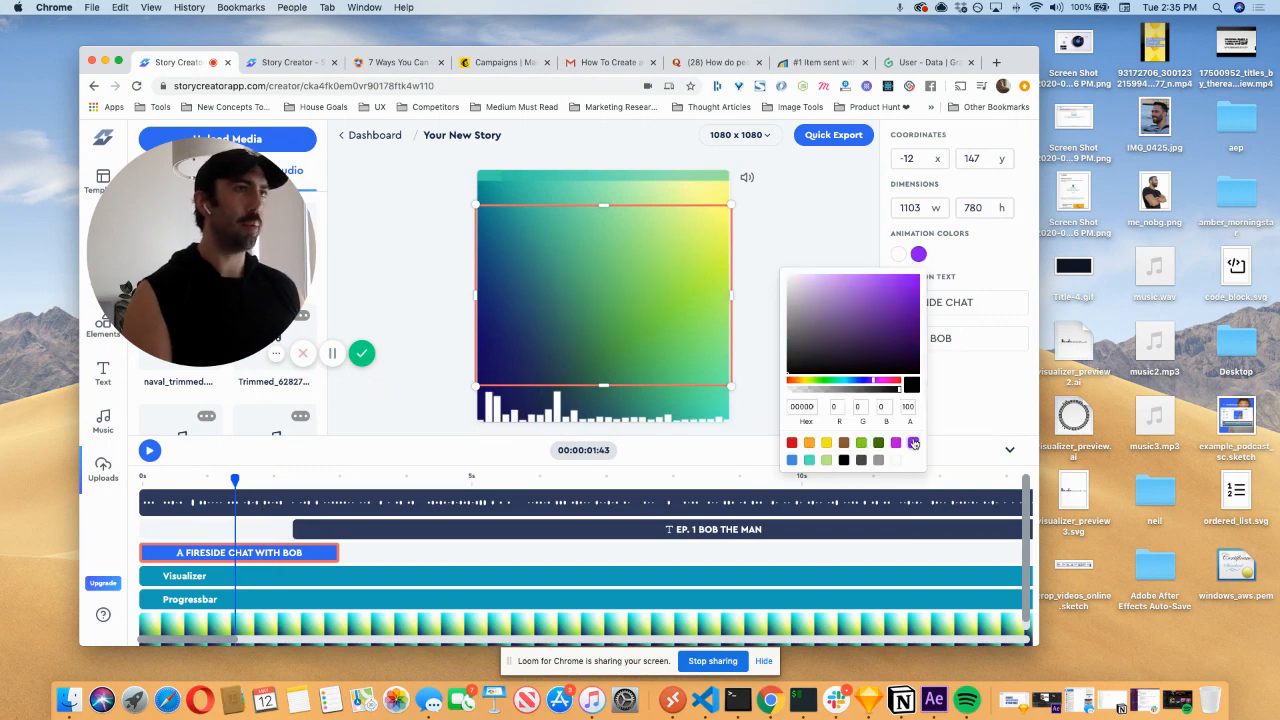
left_click(968, 243)
- Set the Visualizer layer's color to a custom light purple, about #C46EE4
left_click(288, 571)
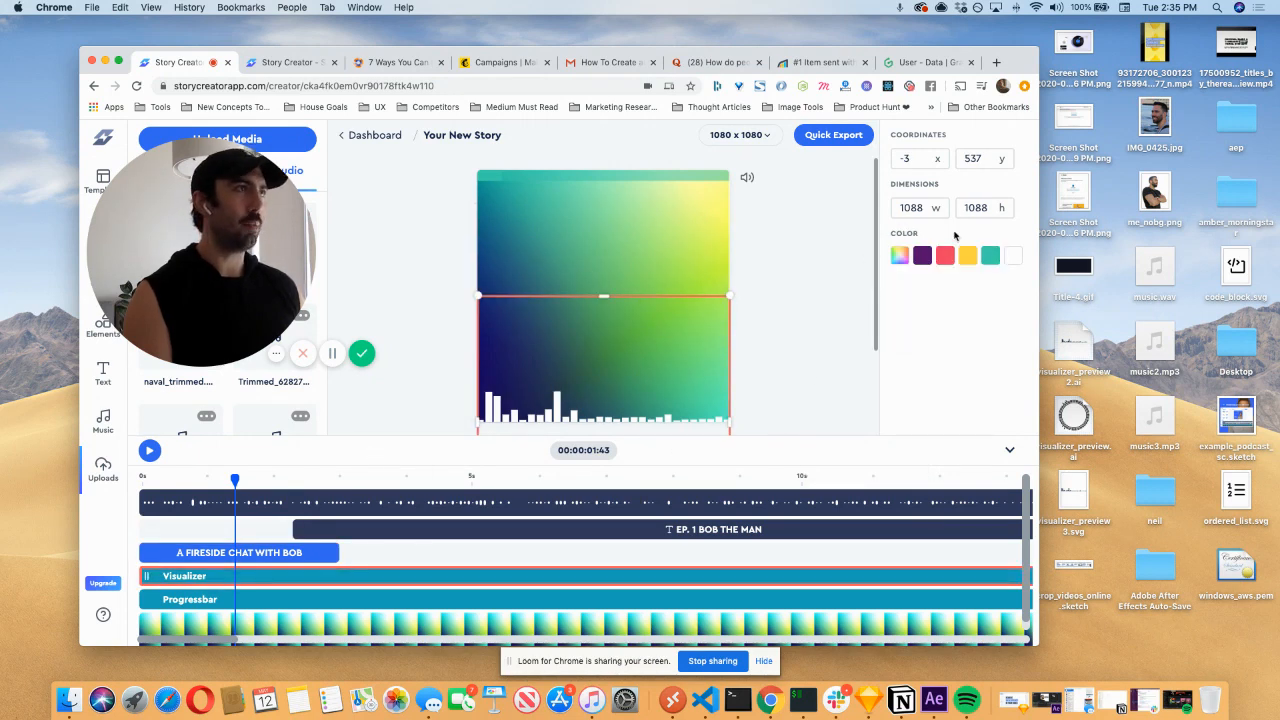
left_click(923, 258)
left_click(900, 256)
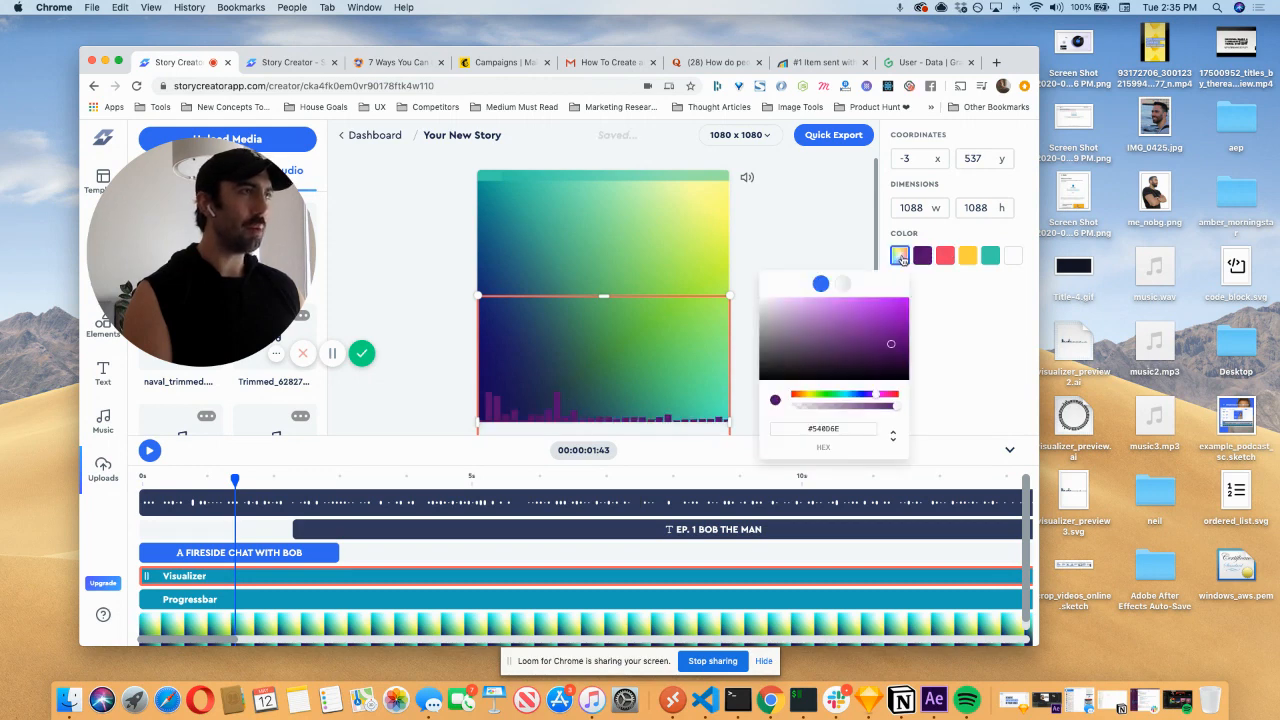
left_click_drag(890, 333, 838, 310)
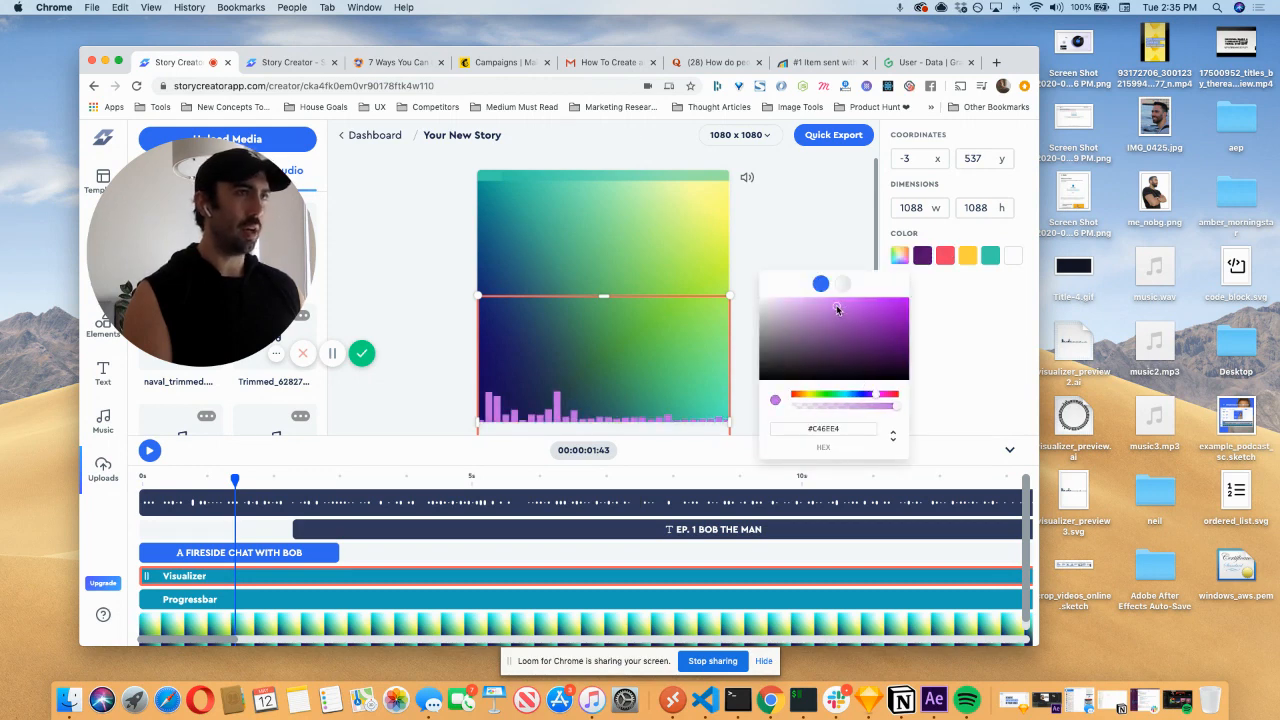
left_click(995, 314)
- Give the Progressbar layer a transparent background and a violet bar color of about #6135D0, and preview the frame at 00:00:01:62
left_click(313, 597)
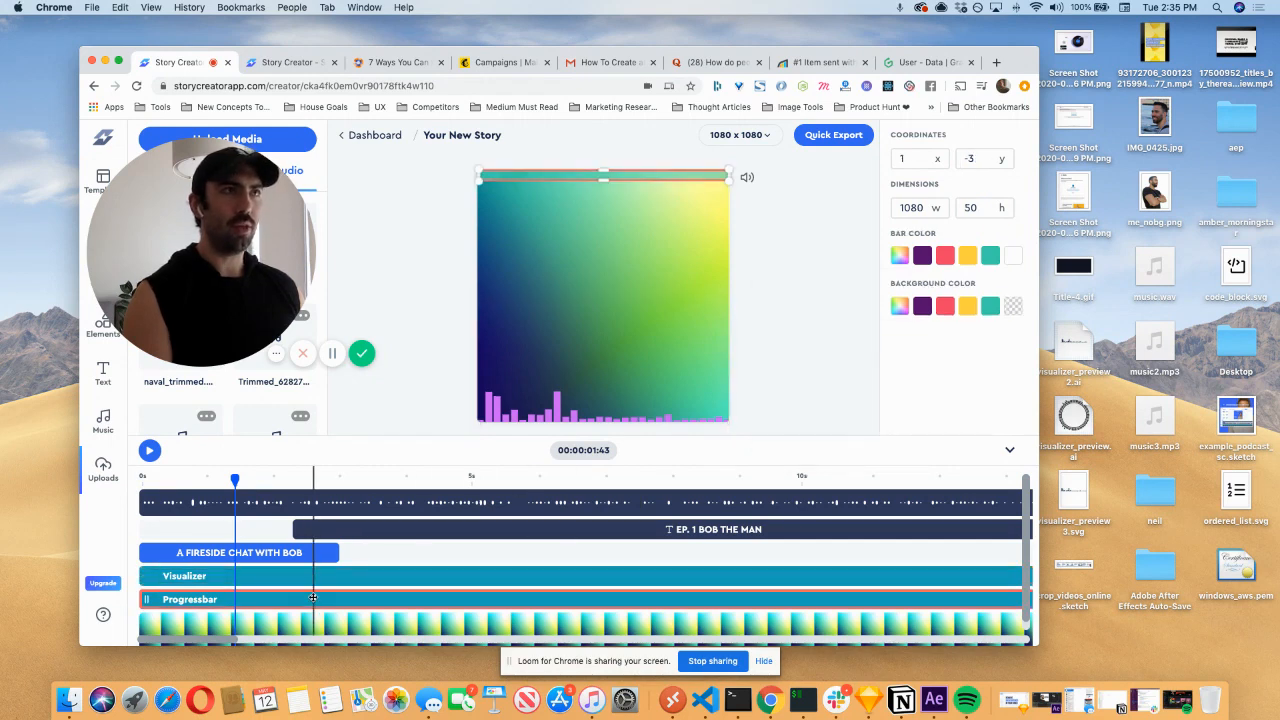
left_click(1013, 307)
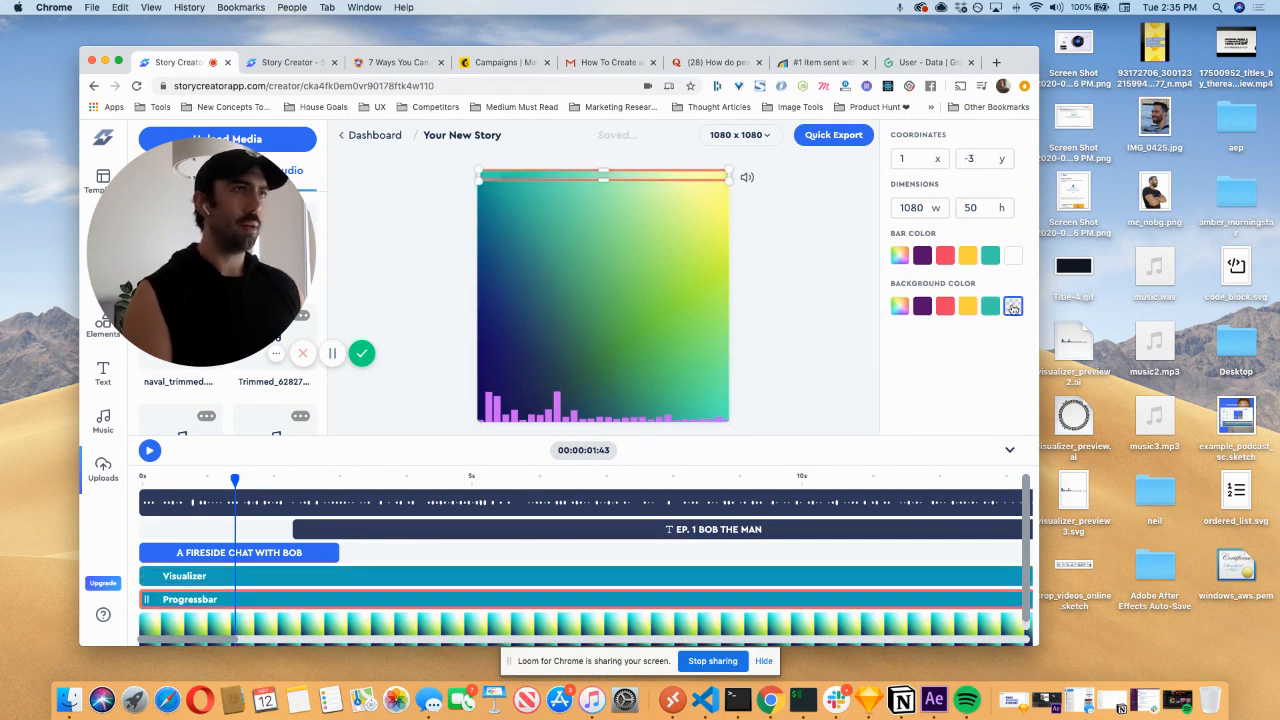
left_click(904, 256)
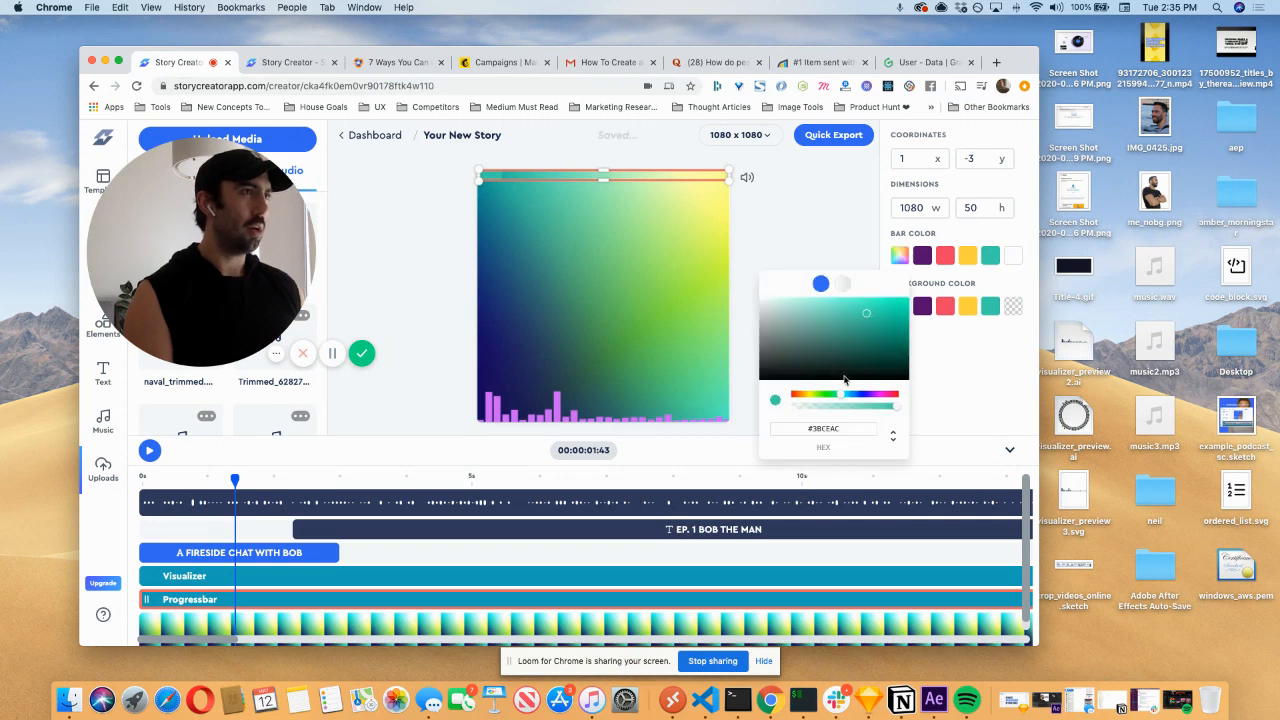
left_click_drag(860, 396, 870, 396)
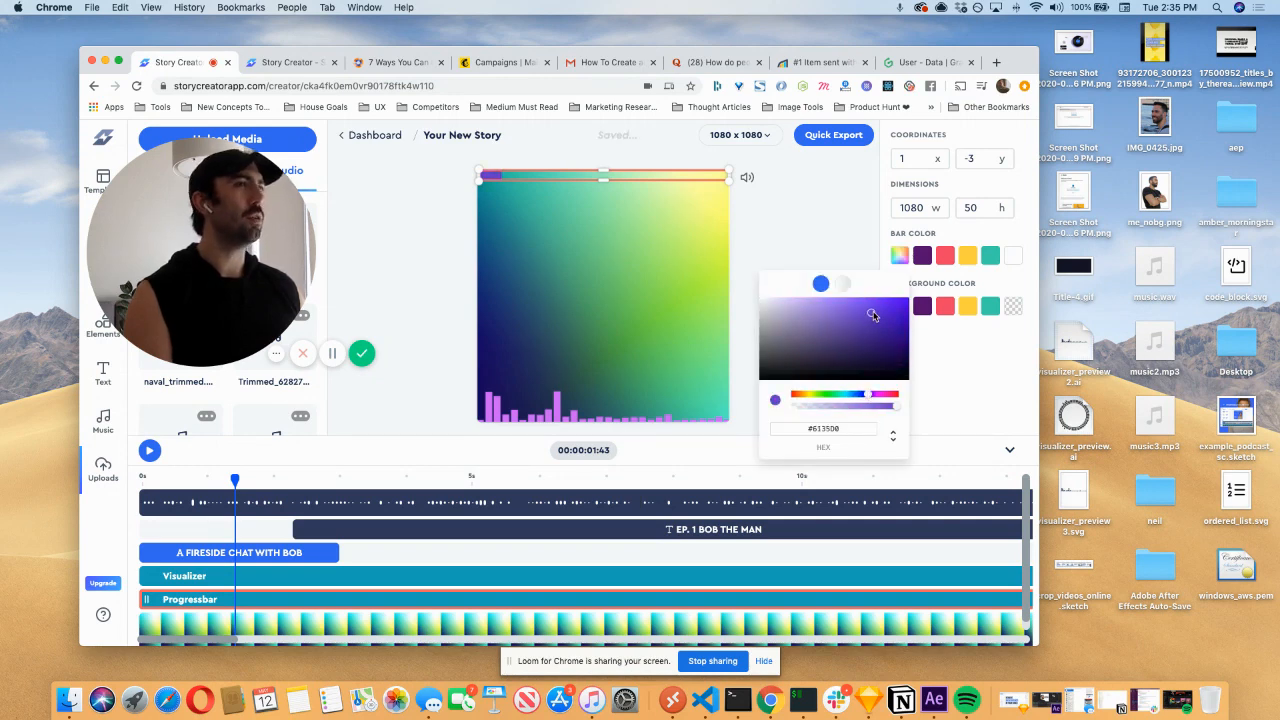
left_click(970, 363)
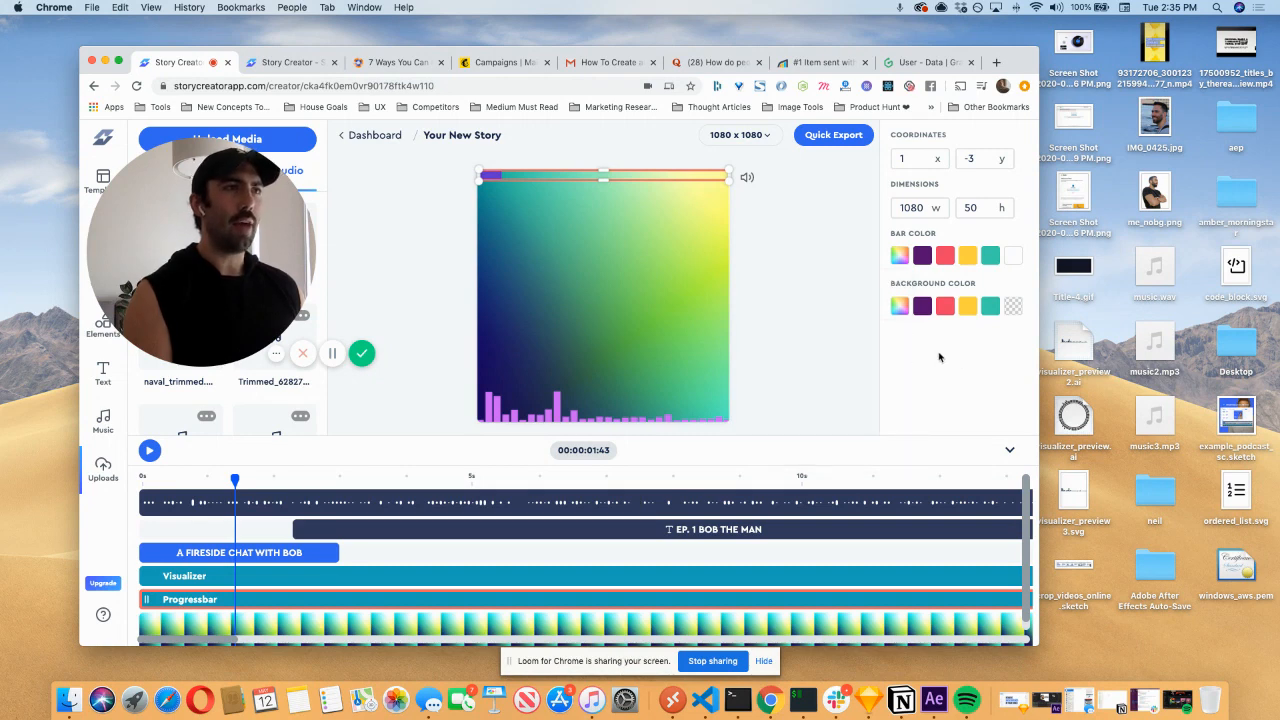
mouse_move(236, 481)
left_mouse_down()
mouse_move(169, 482)
mouse_move(308, 482)
mouse_move(139, 481)
mouse_move(274, 482)
mouse_move(248, 482)
left_mouse_up()
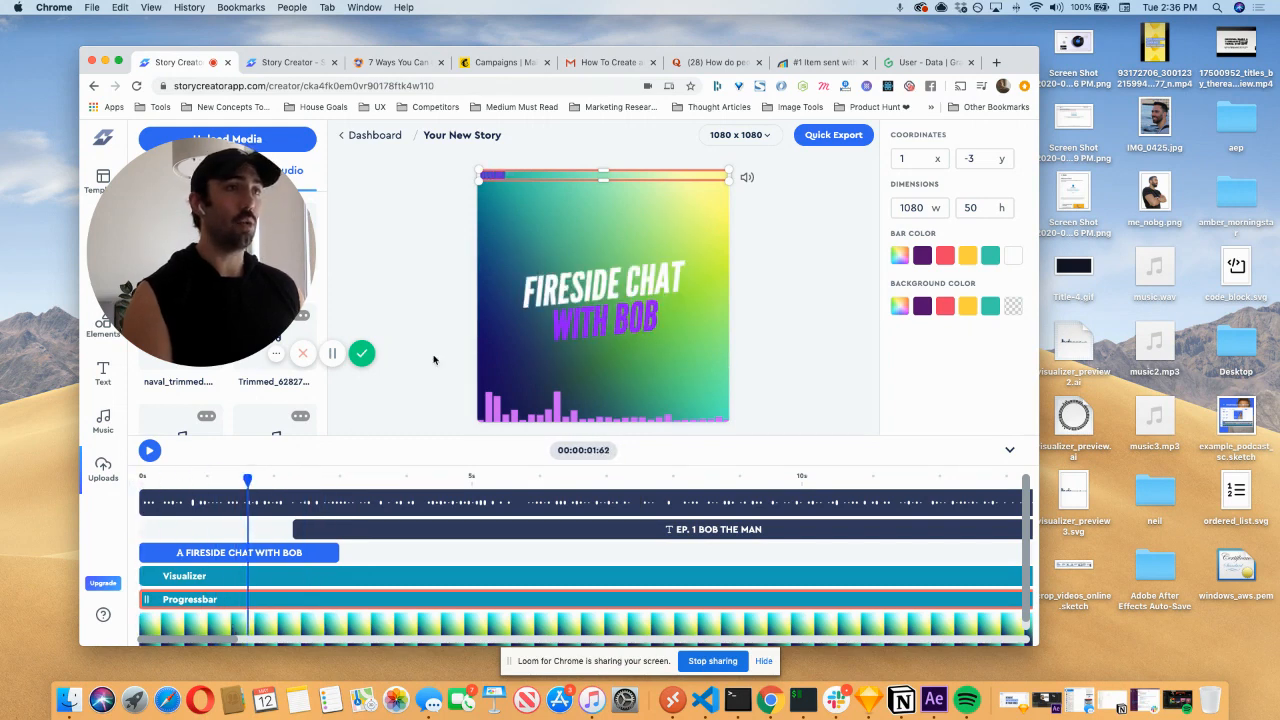
- Delete the gradient background from the canvas
left_click(492, 208)
left_click(502, 194)
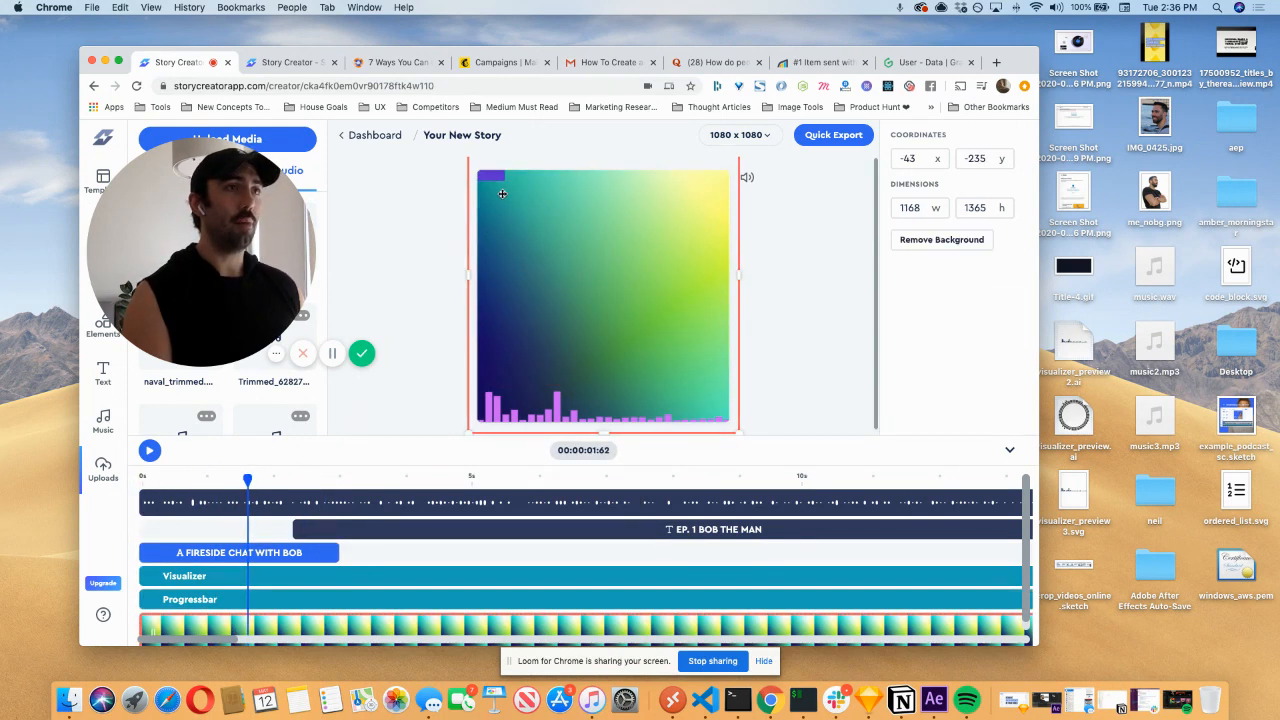
key("Delete")
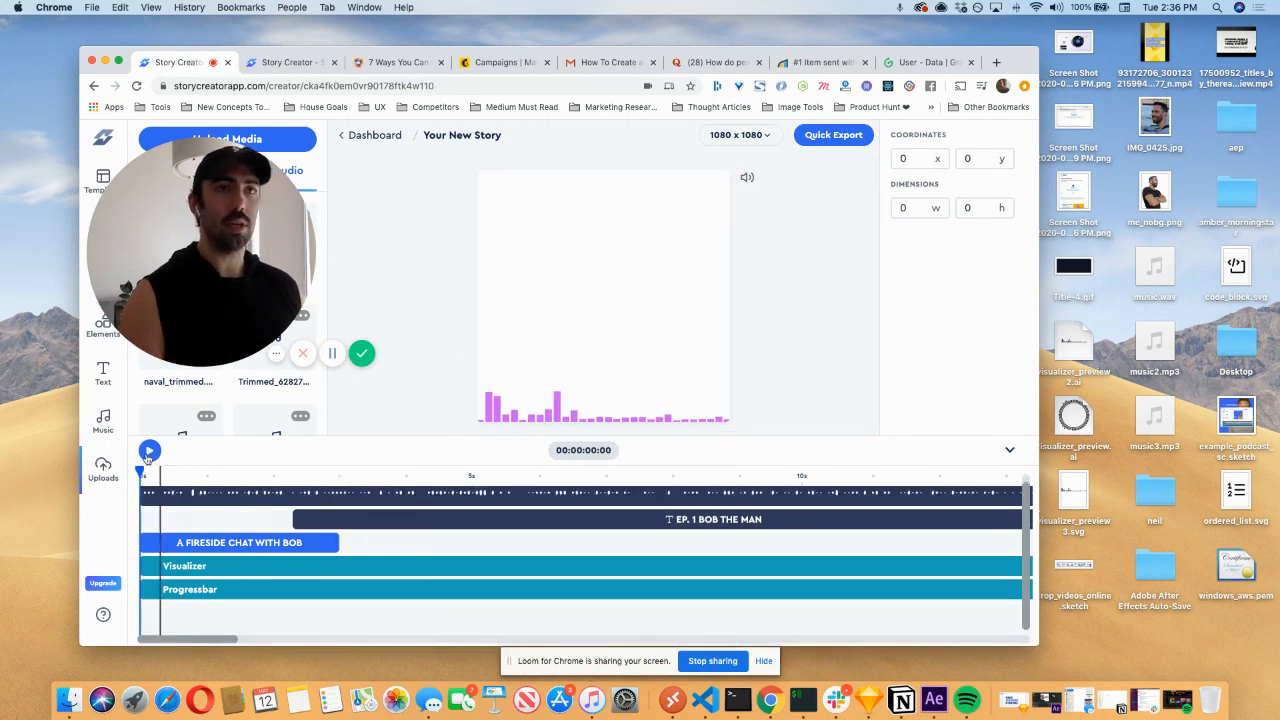
left_click_drag(200, 260, 835, 352)
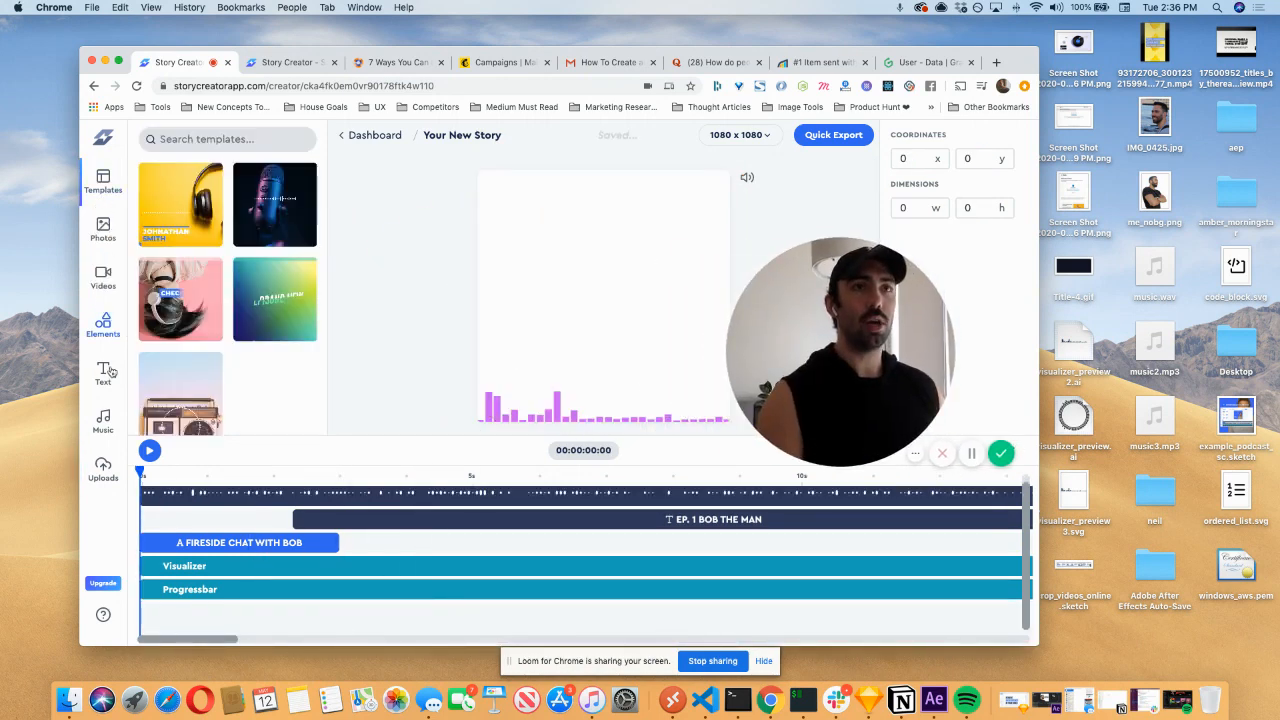
left_click(103, 467)
scroll(218, 270, "down", 3)
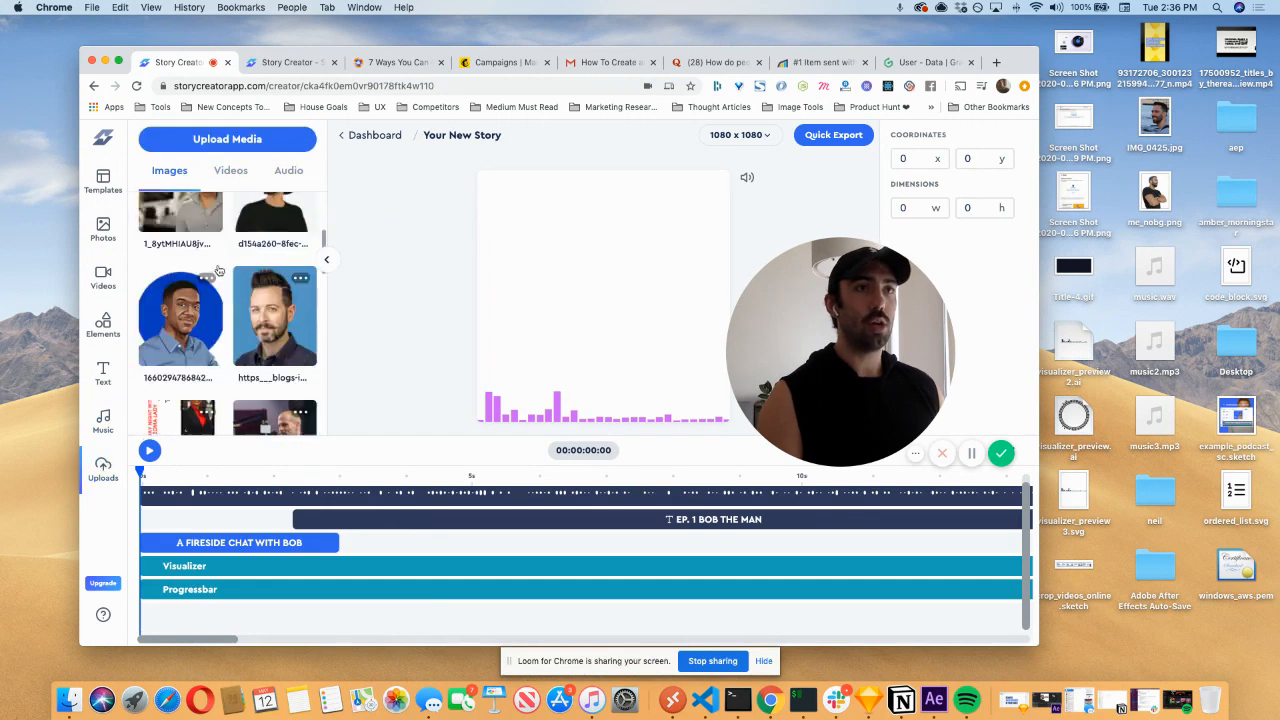
scroll(218, 270, "up", 5)
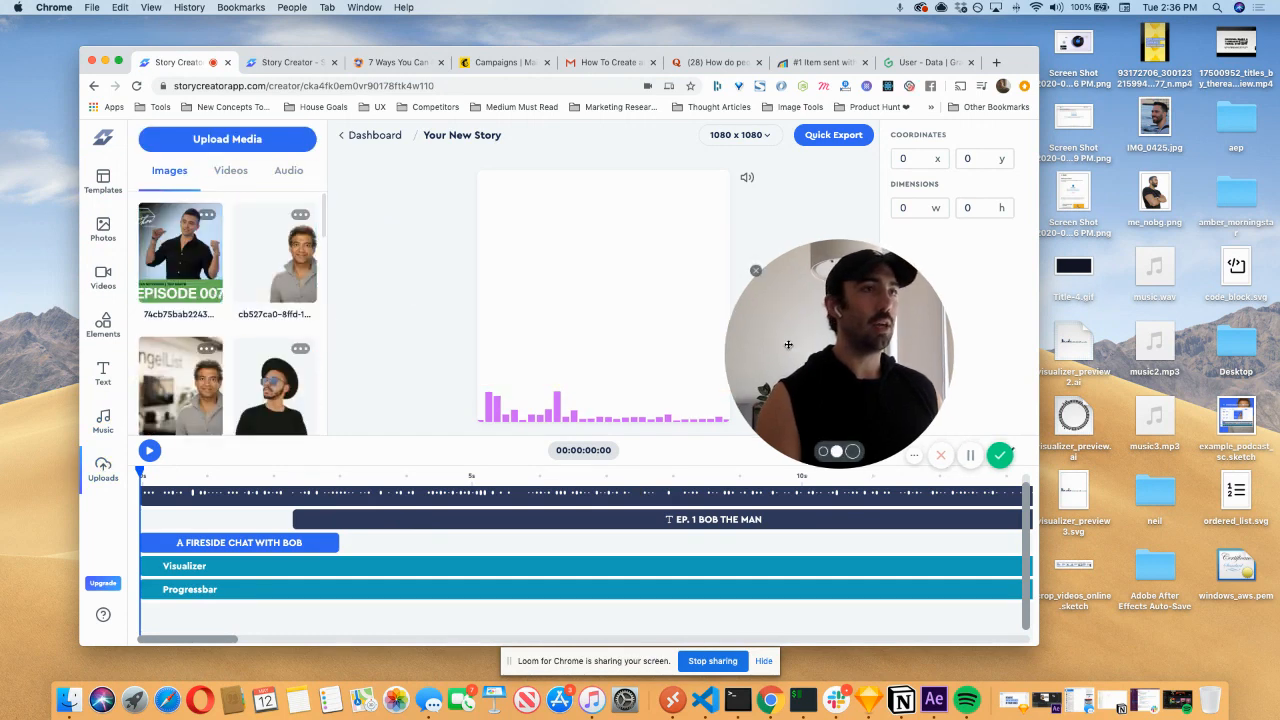
left_click_drag(788, 344, 365, 442)
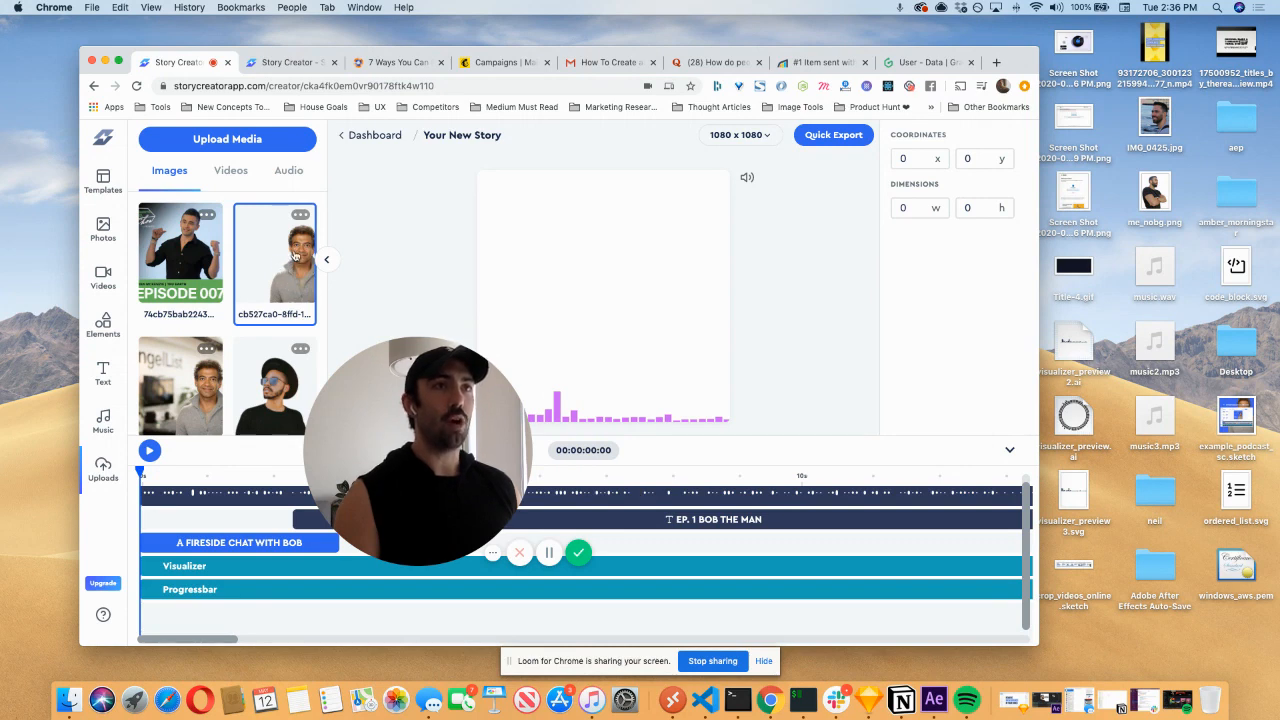
left_click(185, 392)
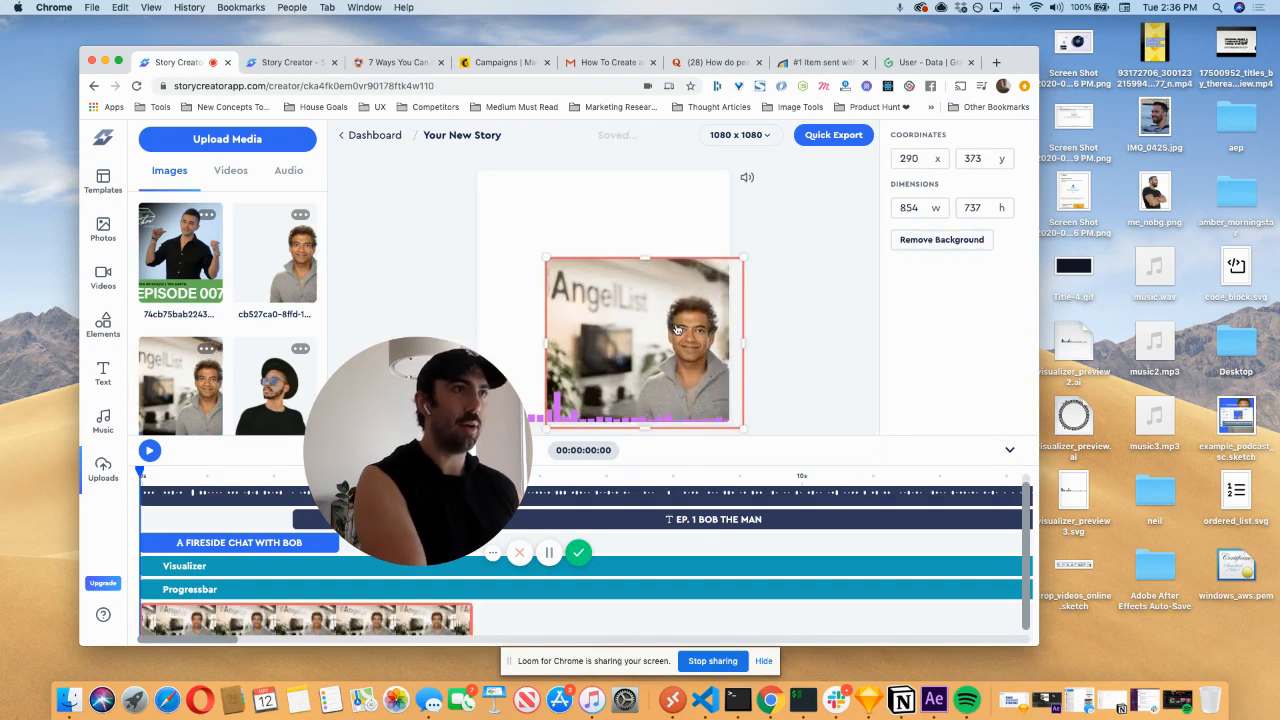
key("BackSpace")
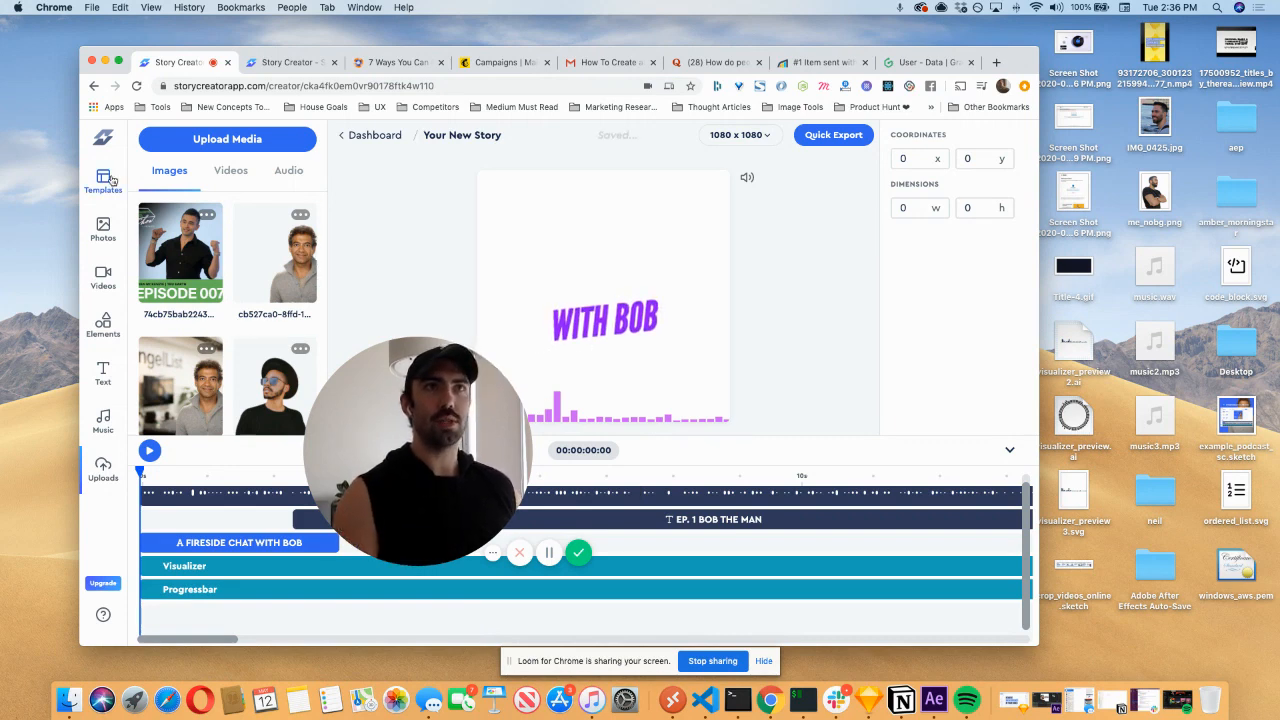
- Add the red stock photo of the person in a VR headset and enlarge it to about 1326 by 1163, covering the whole canvas
left_click(103, 232)
left_click_drag(420, 440, 890, 440)
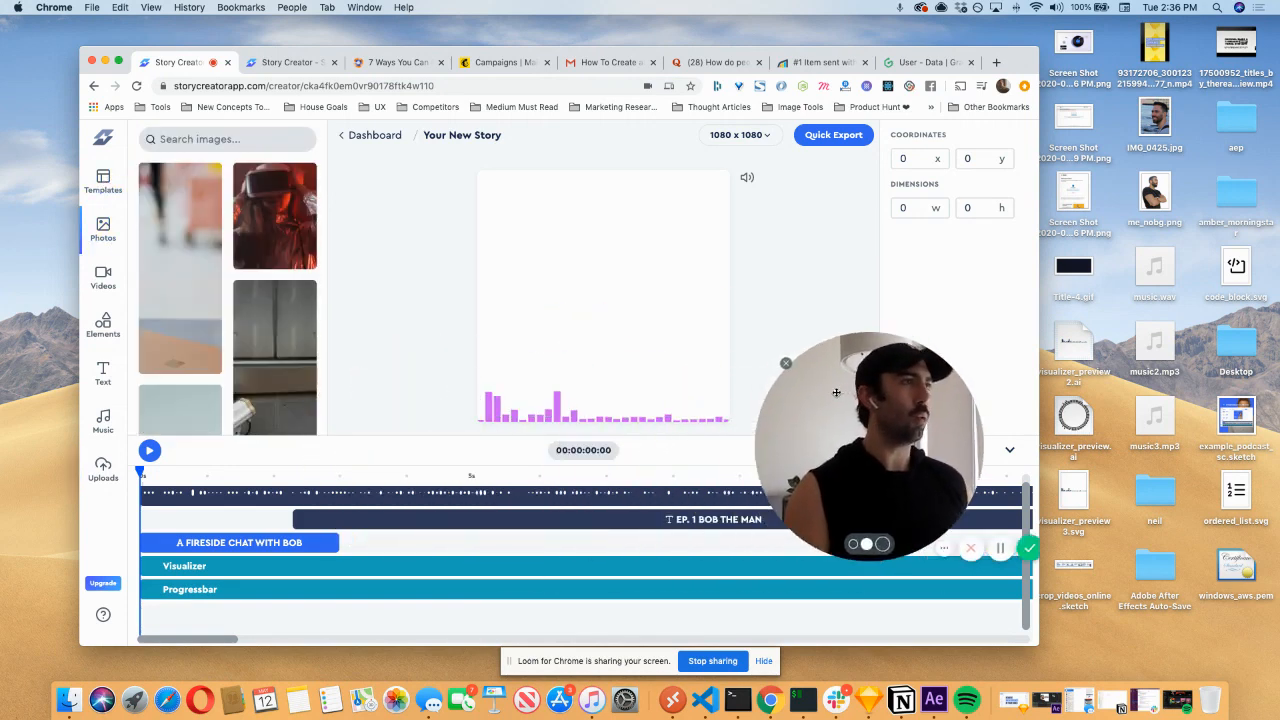
left_click(274, 216)
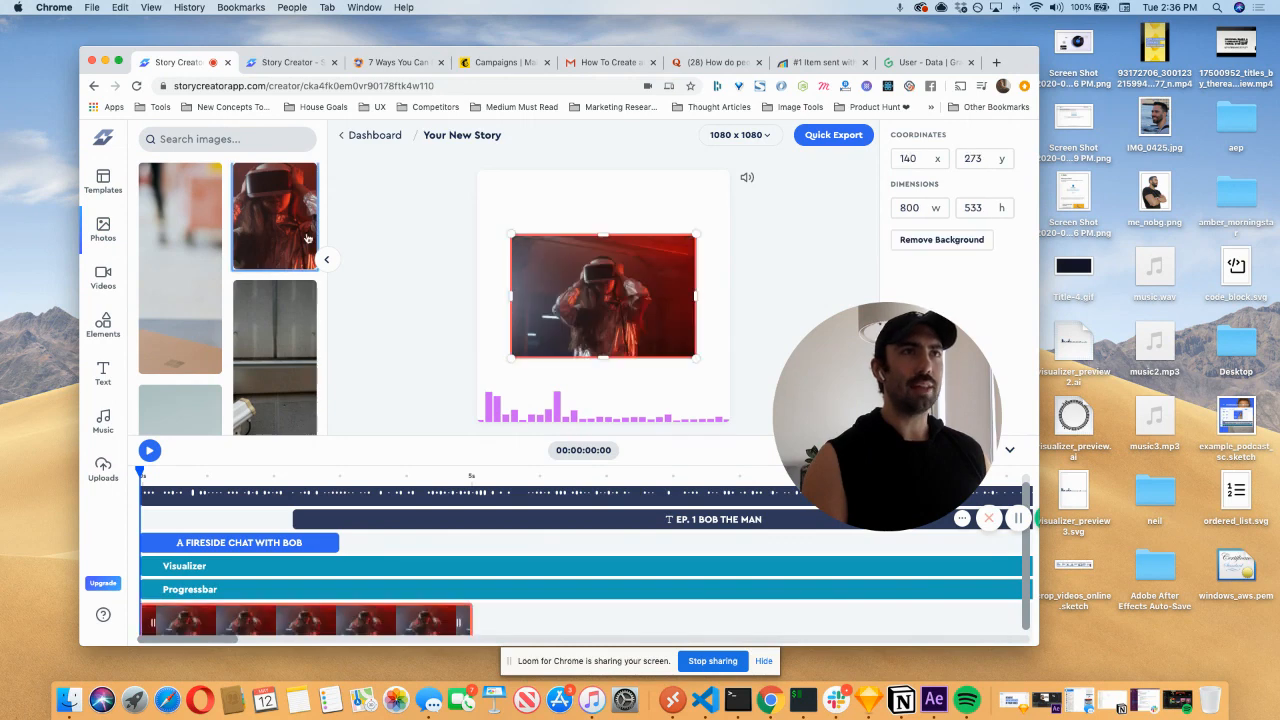
left_click_drag(686, 355, 744, 433)
left_click_drag(505, 229, 437, 167)
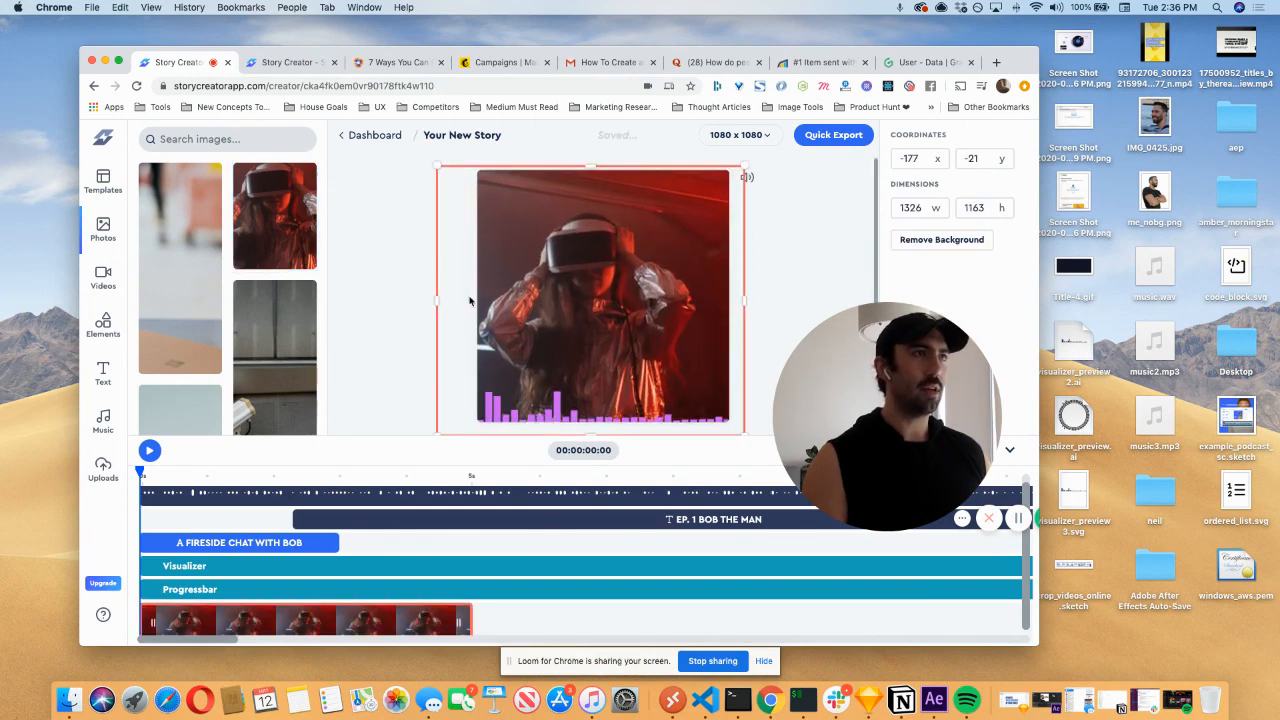
- Preview the opening seconds of the video and extend the VR photo's clip to about 15 s, matching the end of the other layers
left_click_drag(850, 400, 165, 301)
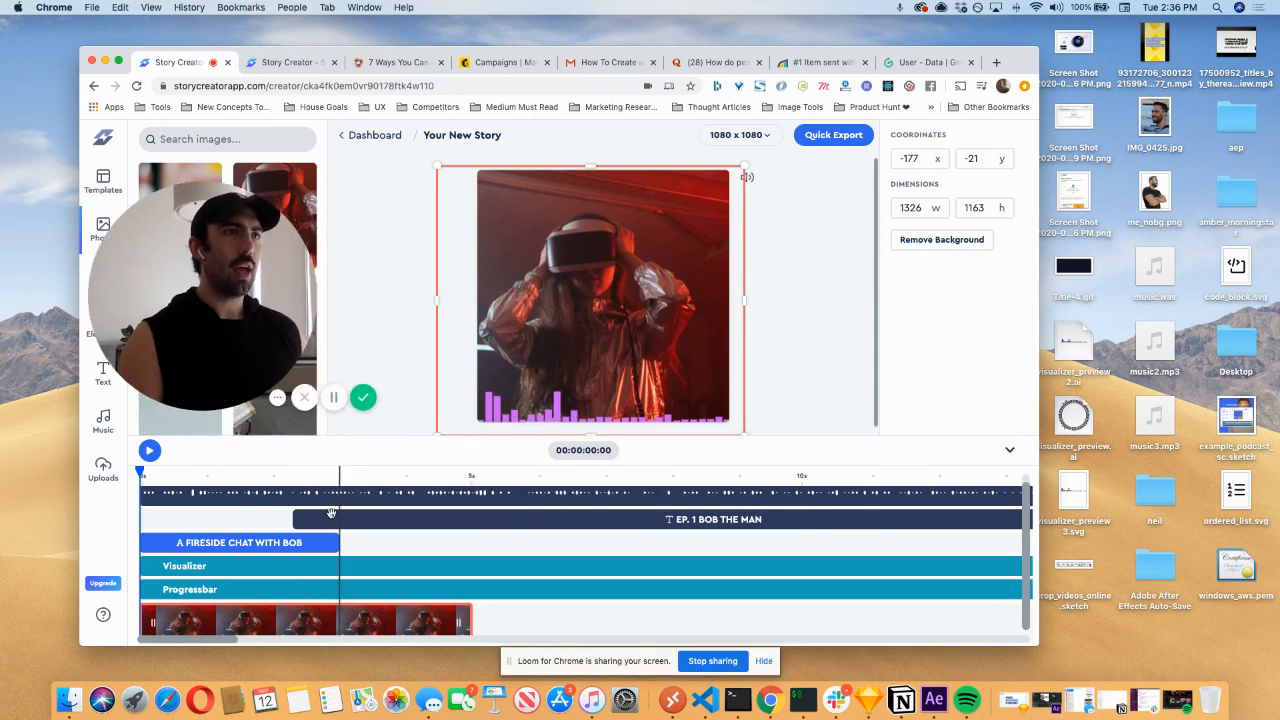
left_click(150, 452)
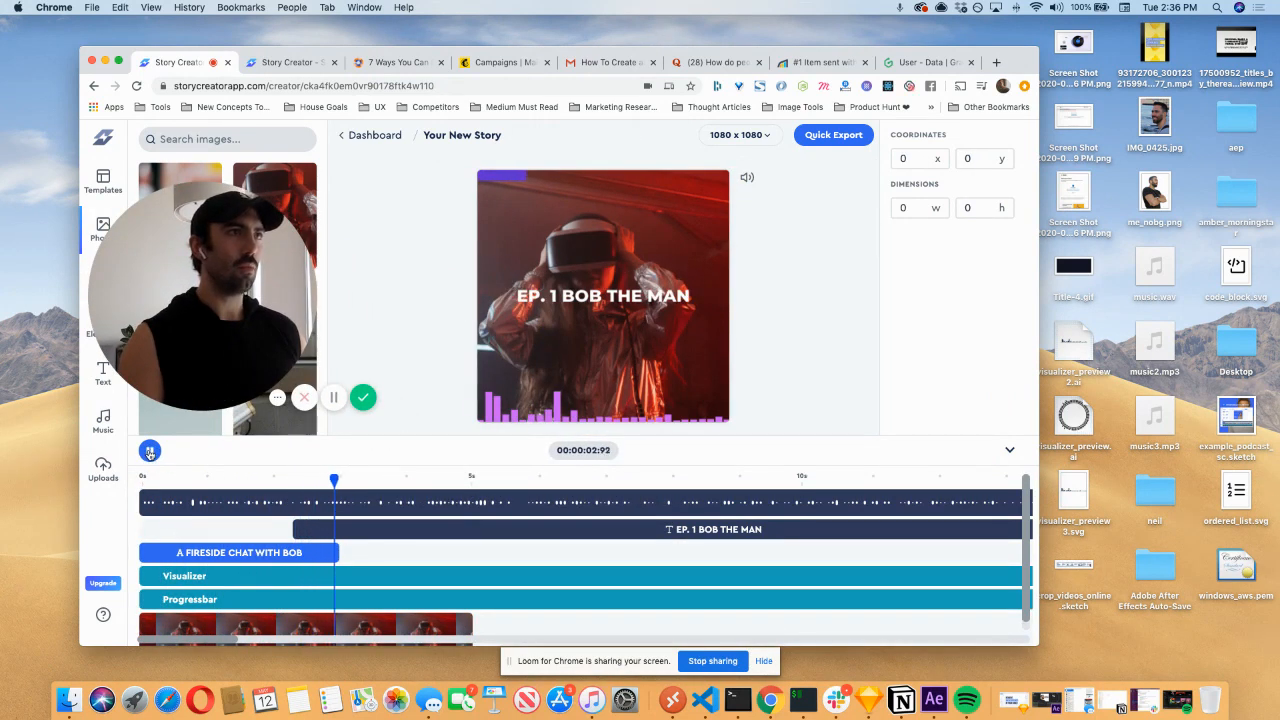
left_click(150, 452)
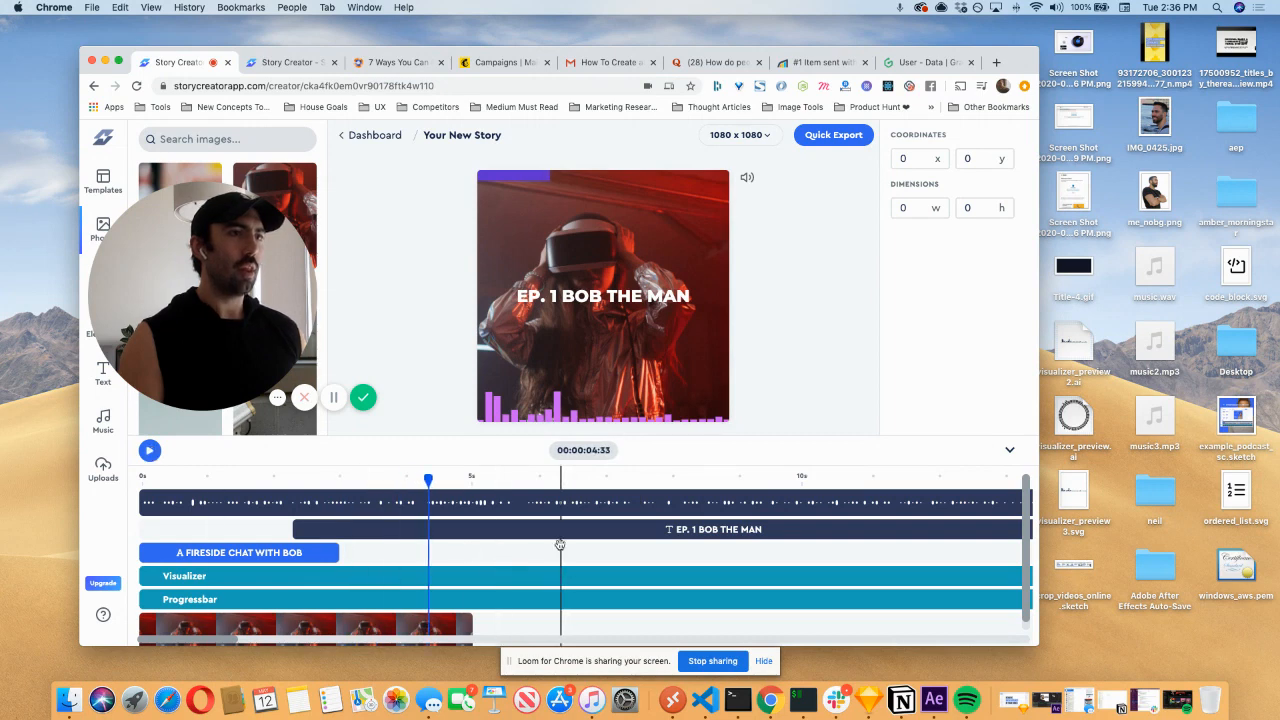
scroll(318, 620, "right", 3)
left_click_drag(318, 620, 824, 622)
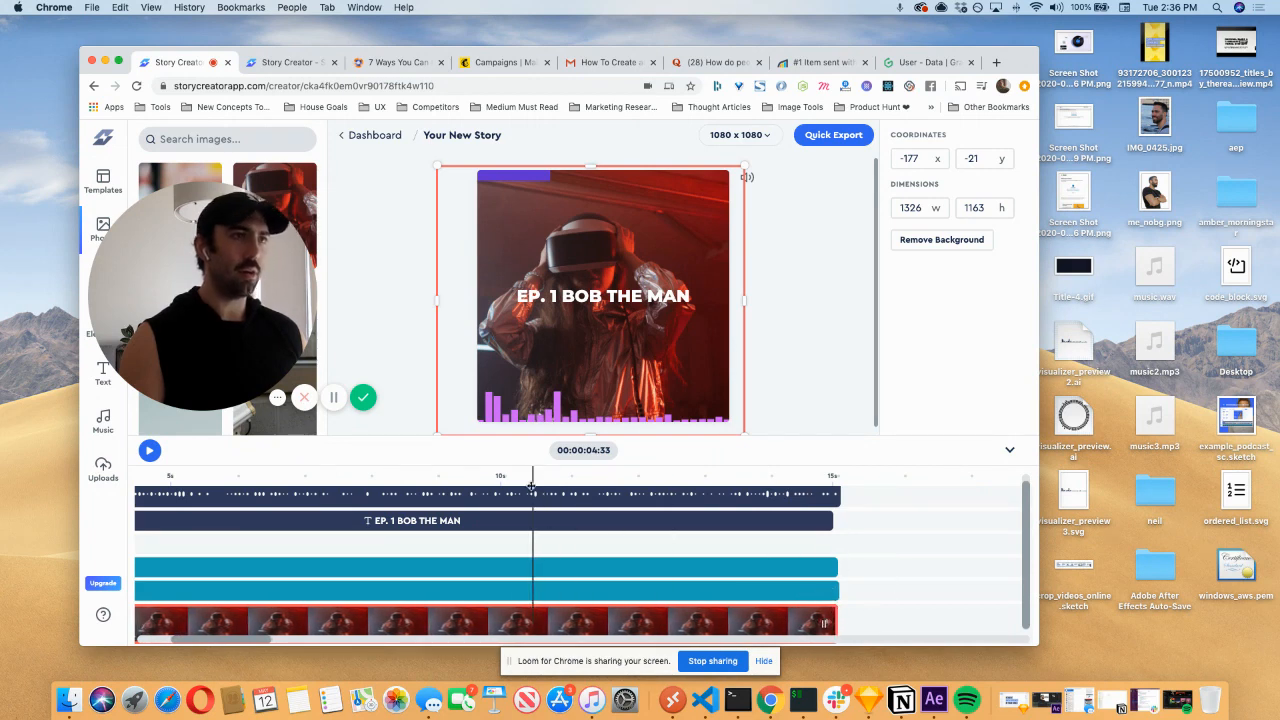
- Start a quick export of the 1080 x 1080 story to render the video
left_click(833, 134)
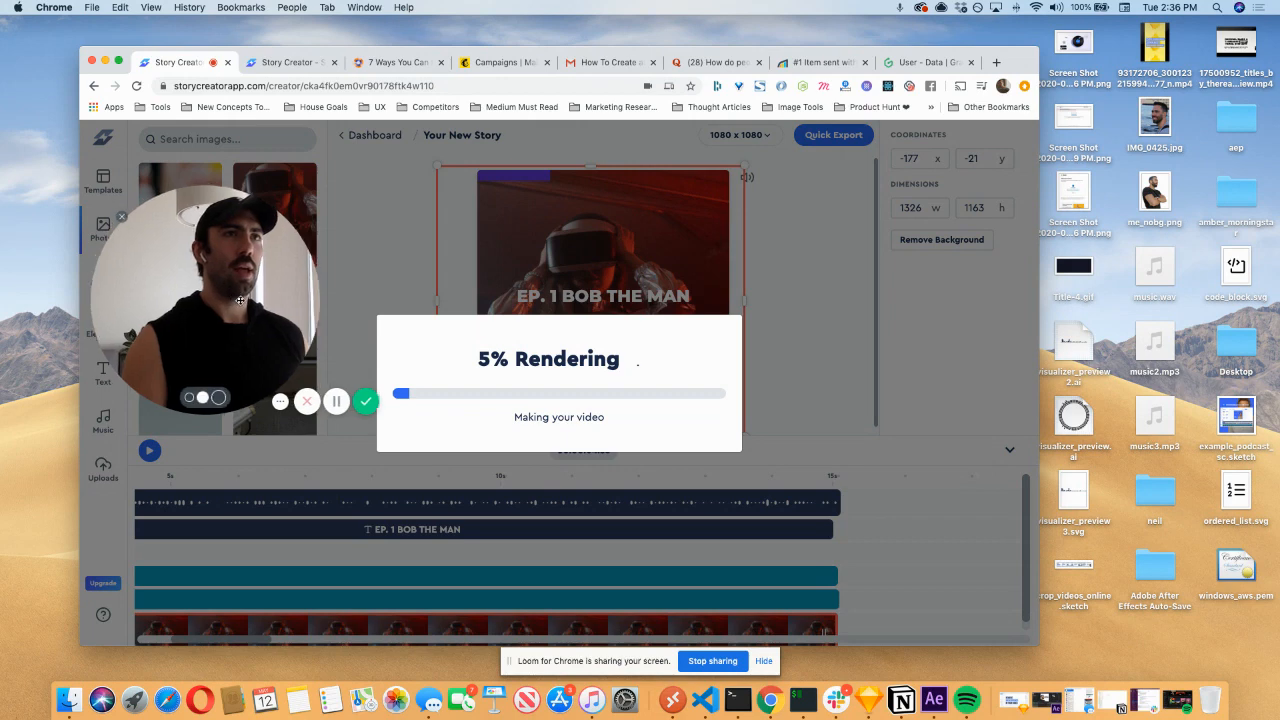
left_click_drag(240, 300, 390, 383)
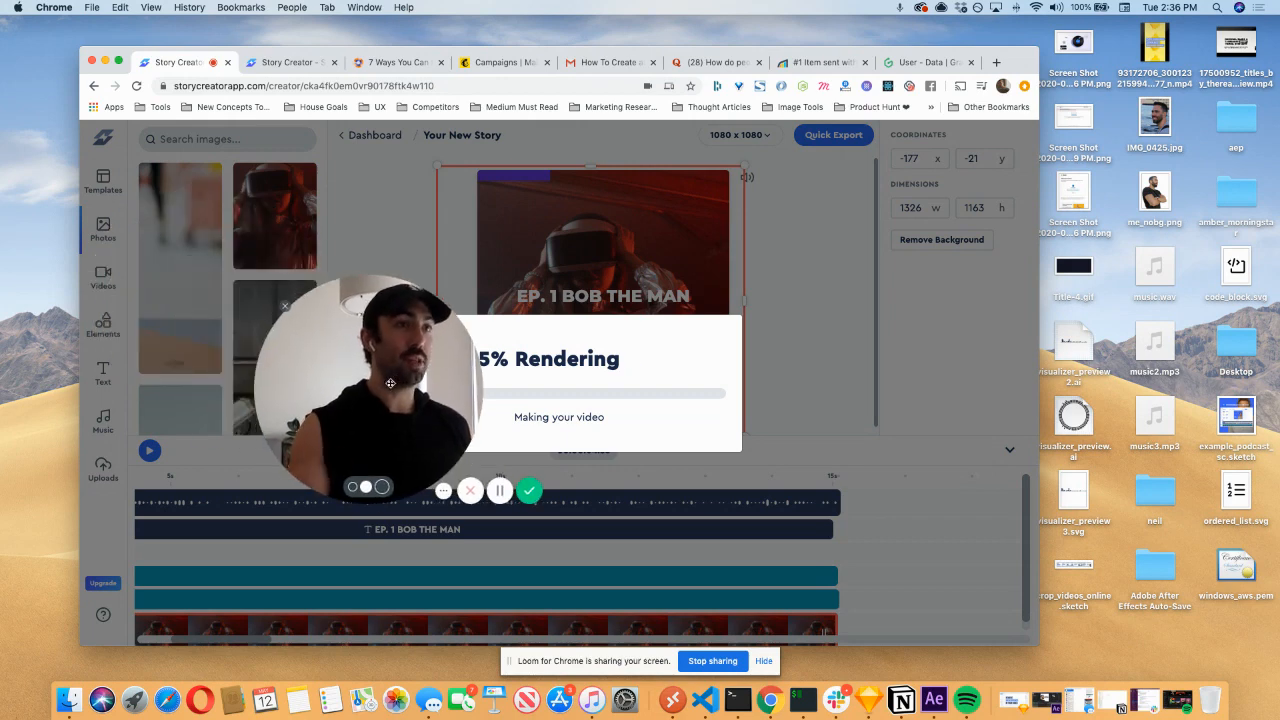